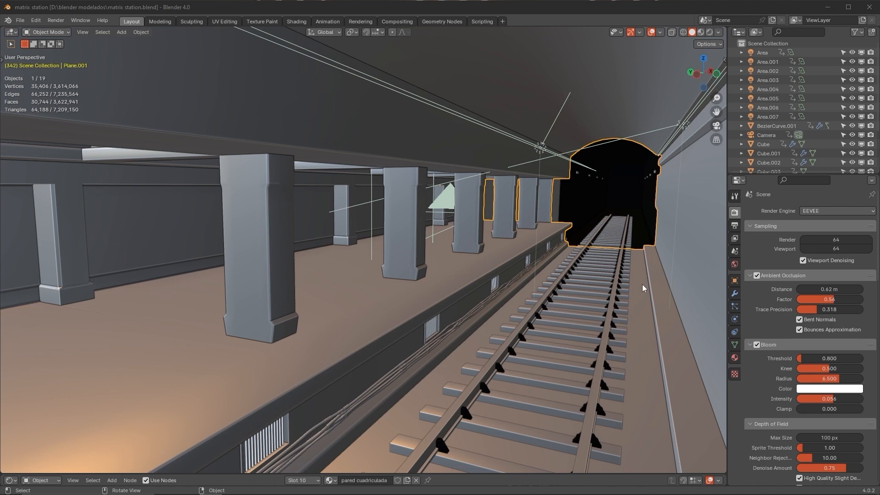
middle_click_drag(581, 284, 689, 270)
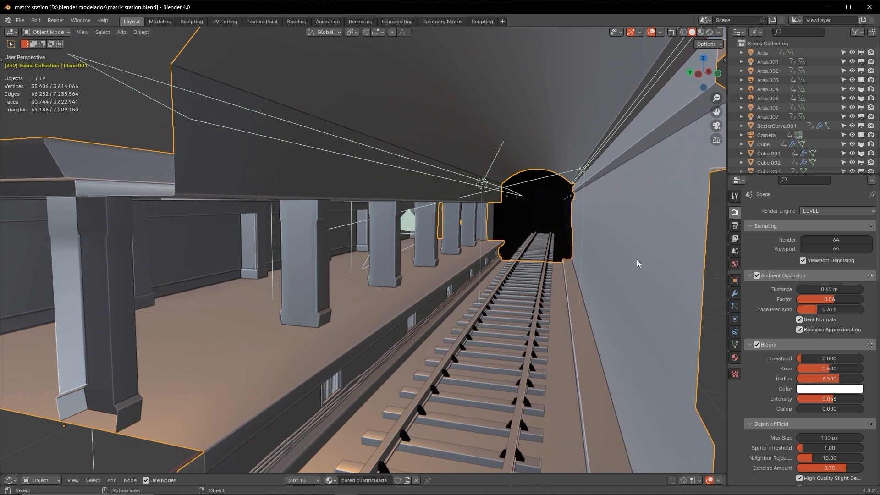
scroll(637, 259, "up", 2)
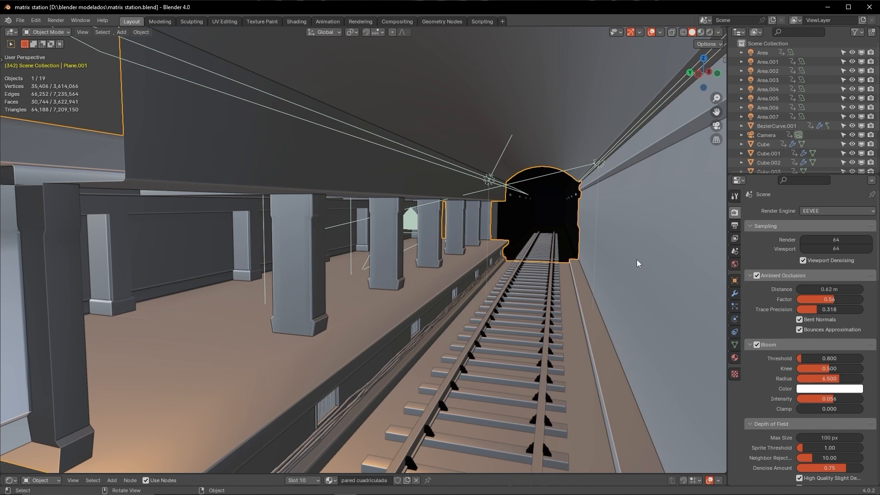
left_click(740, 183)
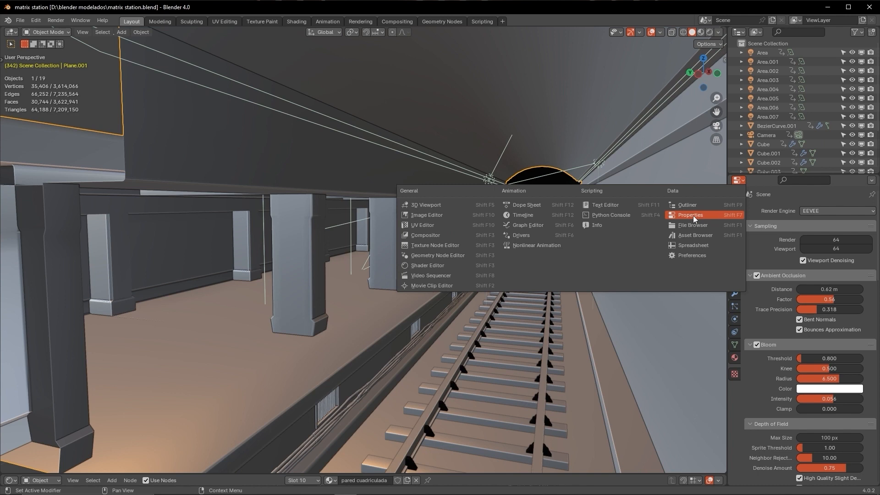
left_click(737, 180)
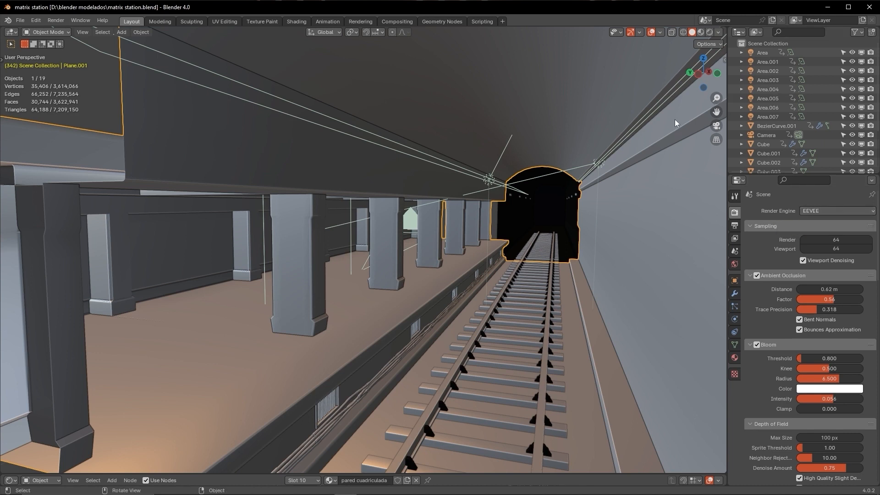
Change the solid shading's MatCap to the neutral grey sphere.
left_click(719, 34)
left_click(710, 91)
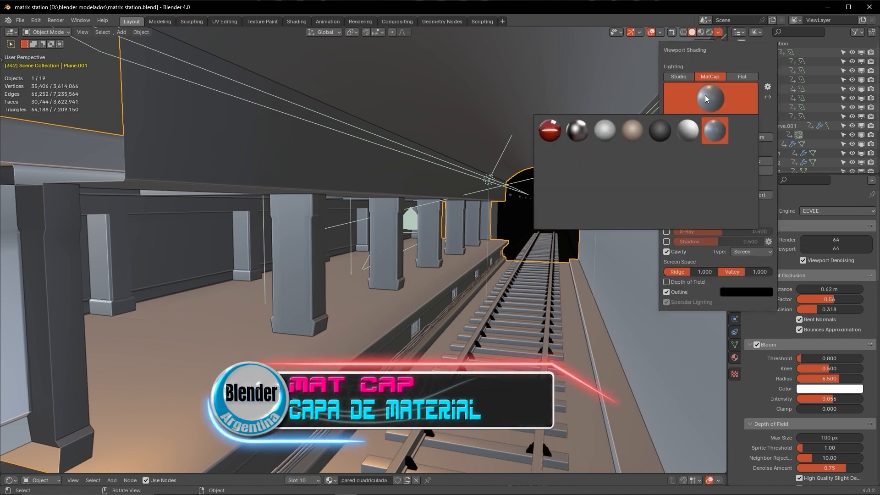
left_click(611, 124)
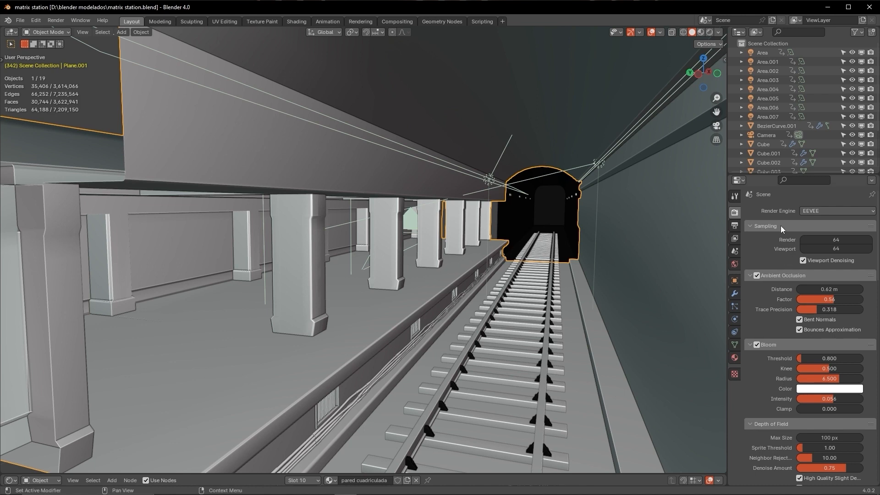
left_click(808, 212)
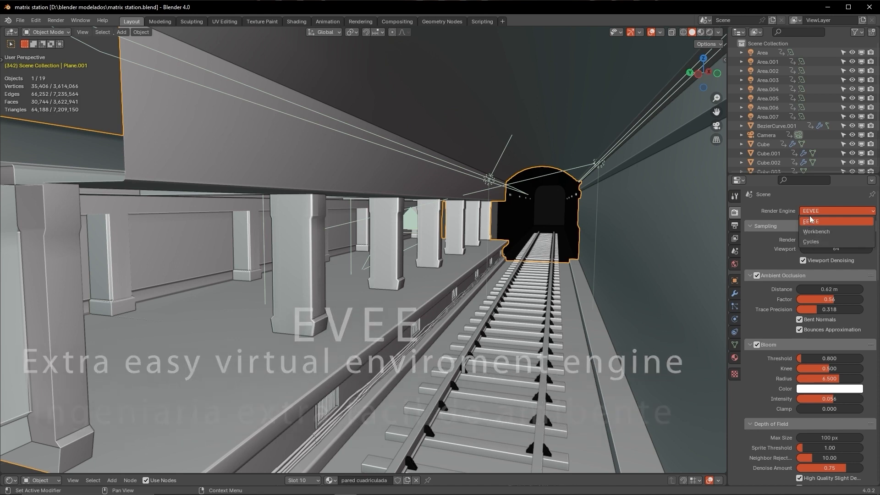
left_click(788, 208)
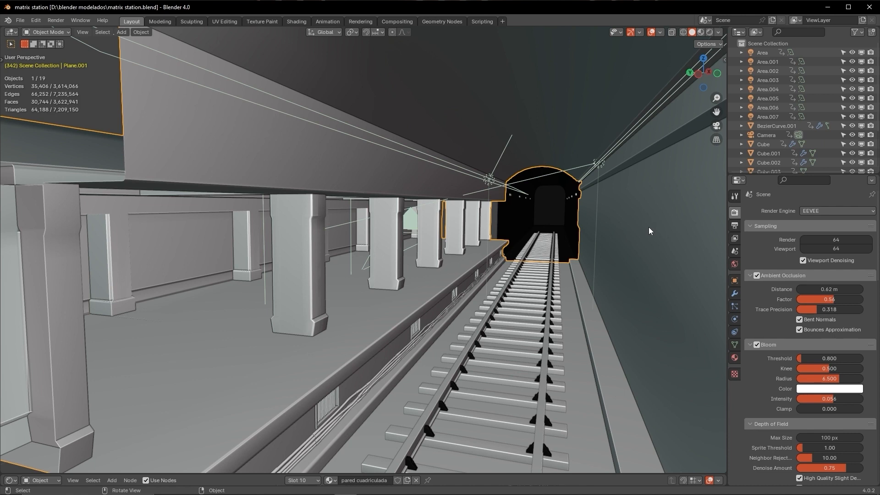
middle_click_drag(647, 227, 570, 231)
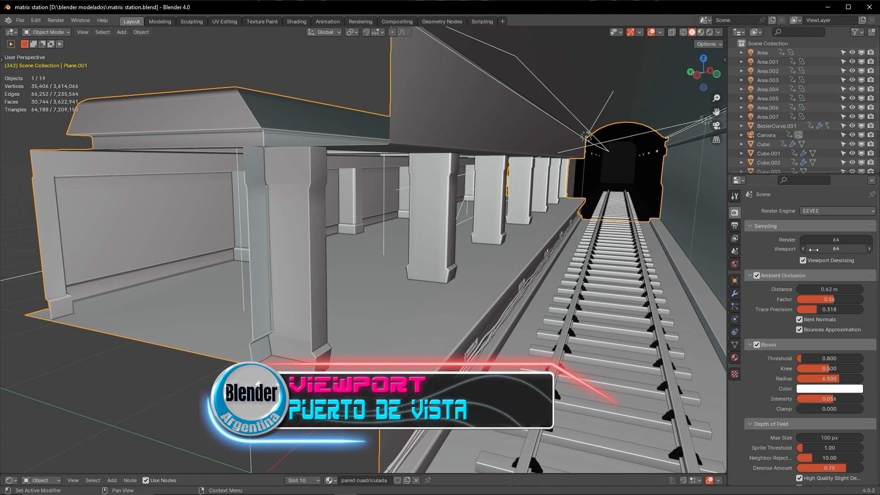
Reset the viewport and render sample counts to their default values, 16 and 64.
right_click(819, 249)
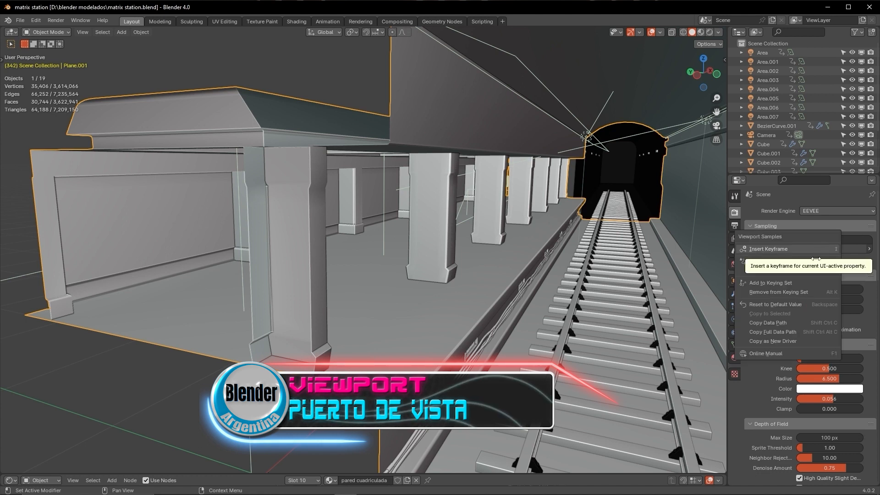
left_click(816, 304)
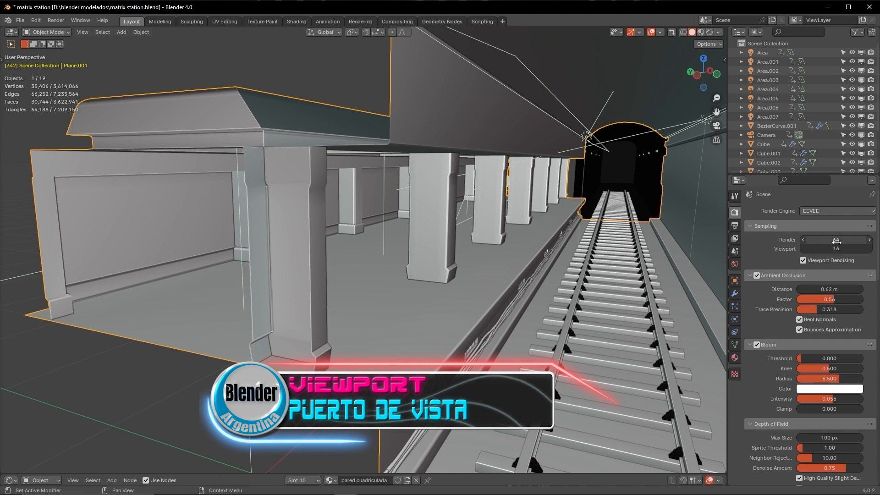
right_click(820, 240)
left_click(817, 294)
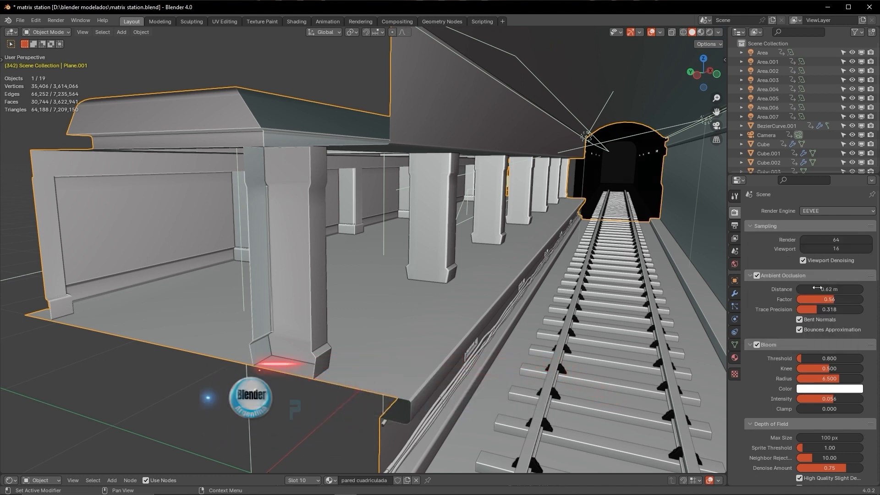
right_click(814, 249)
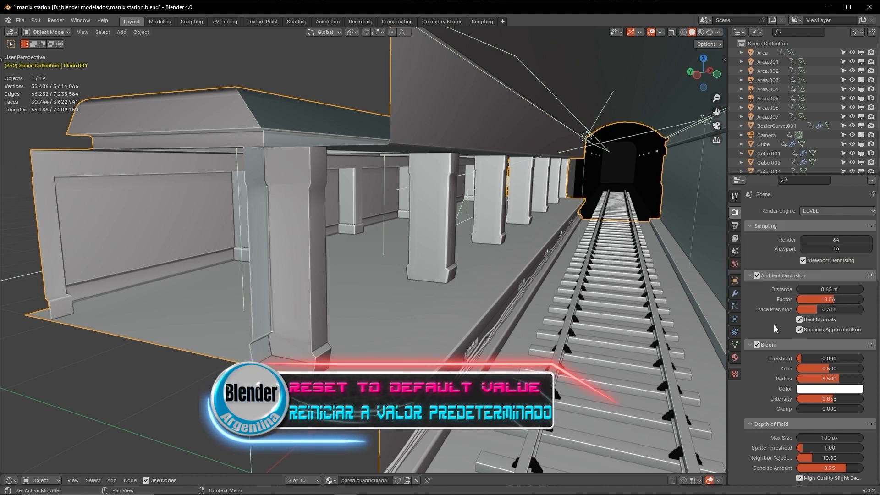
Reset the ambient occlusion distance, factor and trace precision to their defaults of 0.2 m, 1.00 and 0.250.
right_click(814, 290)
left_click(812, 298)
right_click(812, 298)
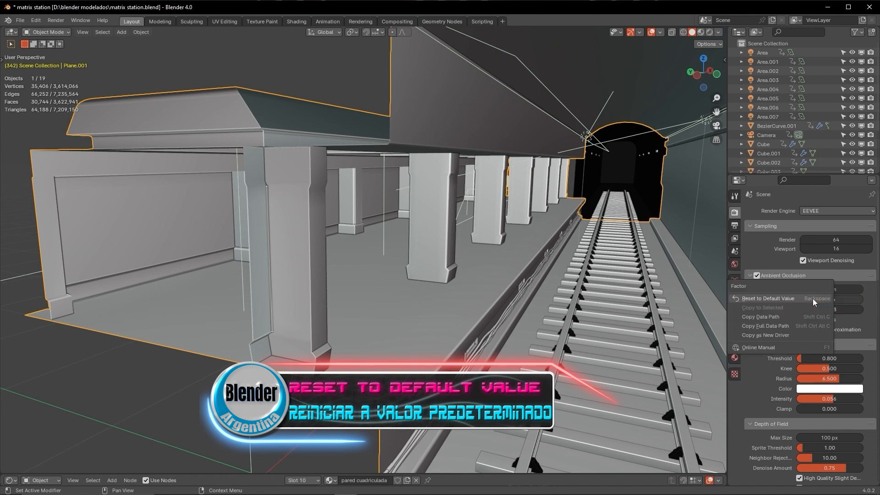
left_click(818, 311)
right_click(817, 311)
left_click(818, 310)
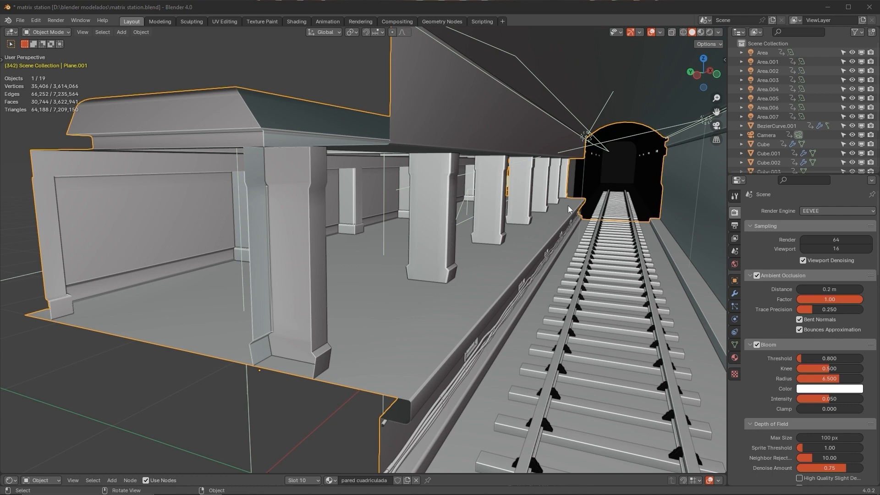
Apply the bright white MatCap to the solid viewport shading and turn off Cavity.
middle_click_drag(560, 218, 546, 220)
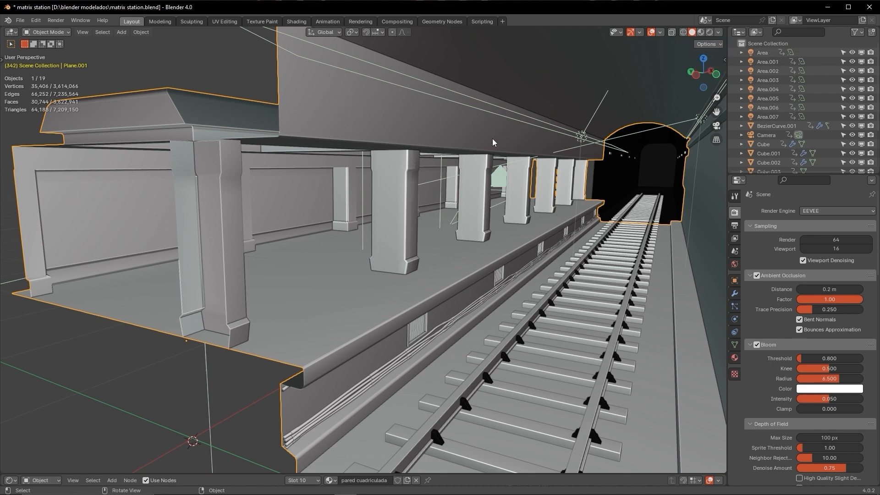
left_click(718, 33)
left_click(705, 99)
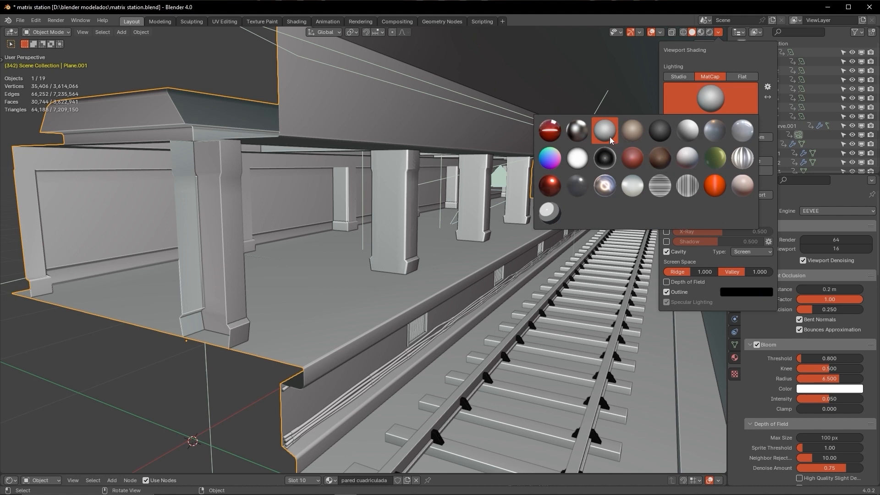
left_click(679, 130)
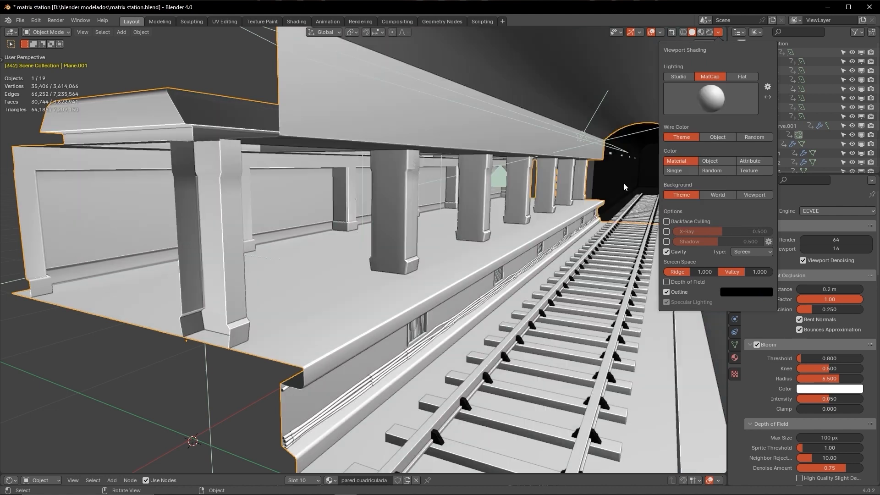
left_click(718, 33)
left_click(666, 251)
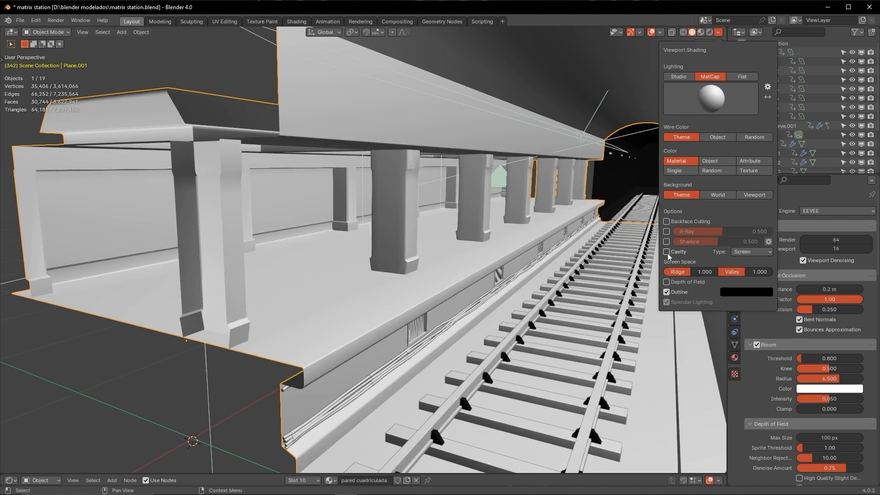
Switch the viewport to Material Preview shading and examine the materials on the tracks, platform, pillars and wall vent.
scroll(551, 255, "up", 3)
middle_click_drag(551, 255, 522, 251)
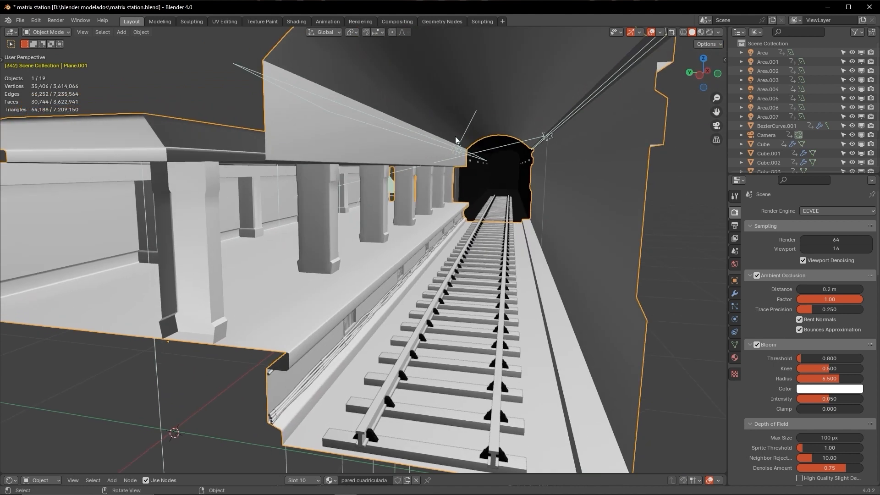
left_click(700, 33)
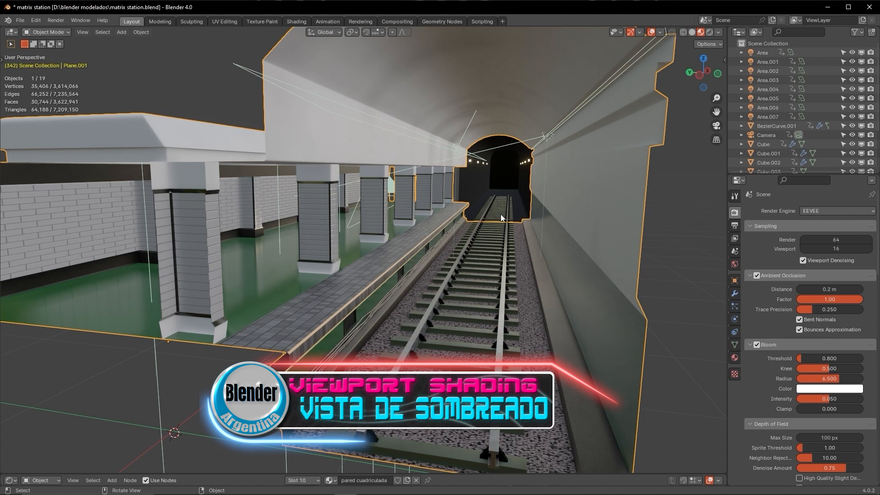
scroll(500, 218, "up", 2)
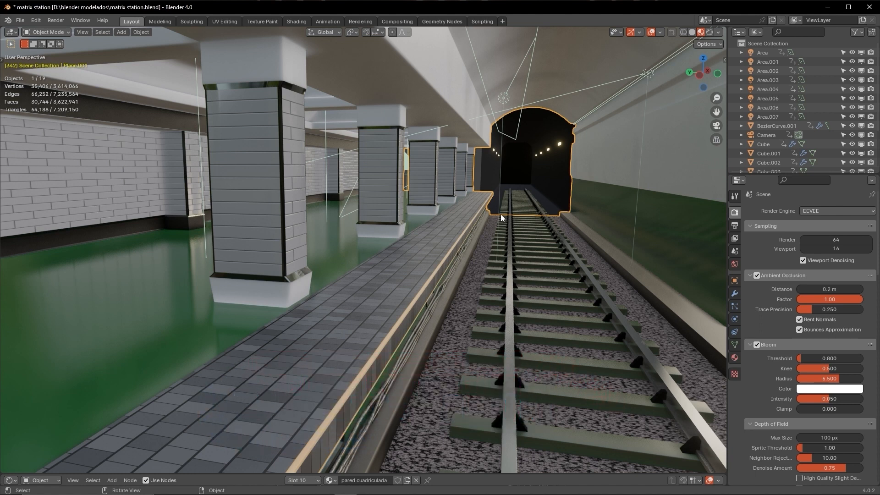
middle_click_drag(452, 215, 516, 219)
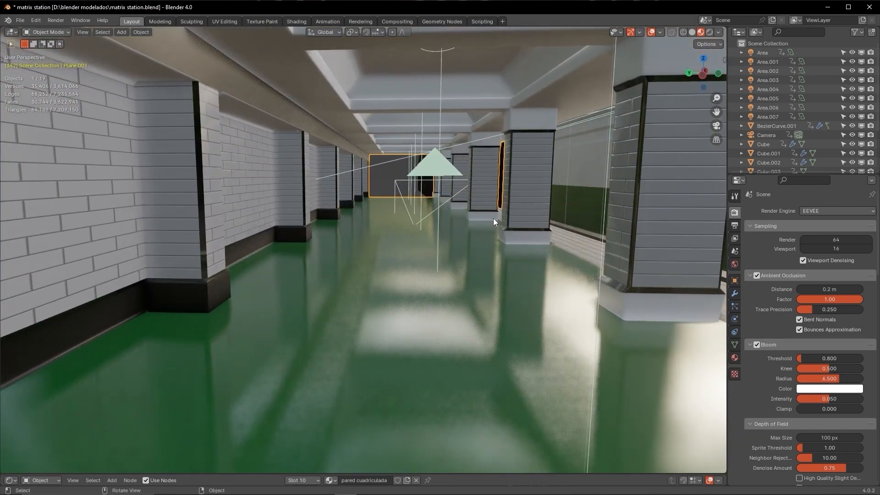
middle_click_drag(474, 197, 447, 202)
middle_click_drag(520, 181, 485, 153, "shift")
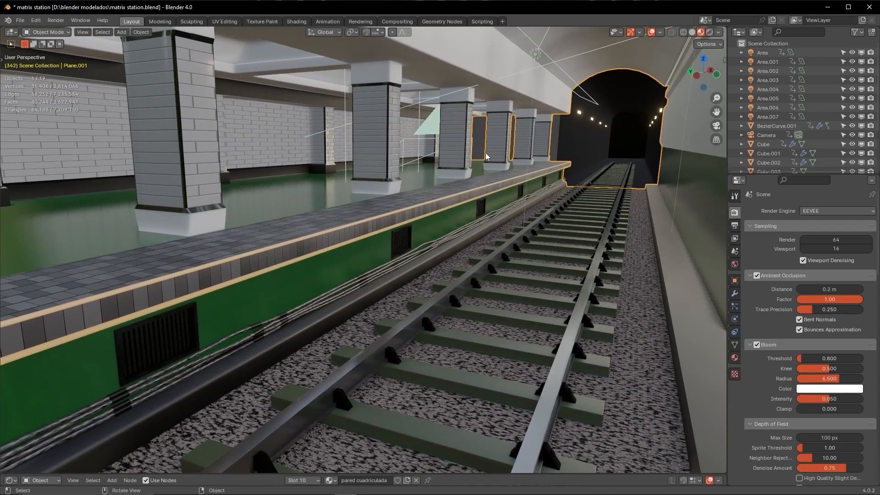
scroll(361, 171, "up", 8)
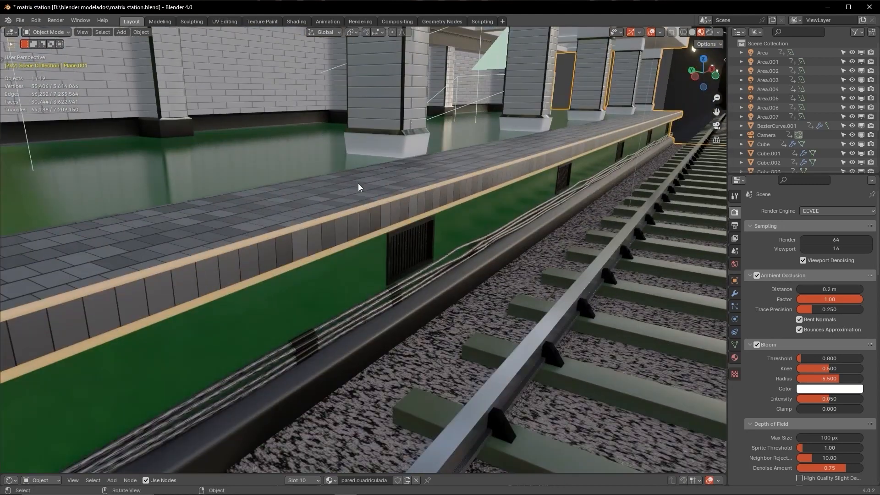
middle_click_drag(358, 183, 299, 179)
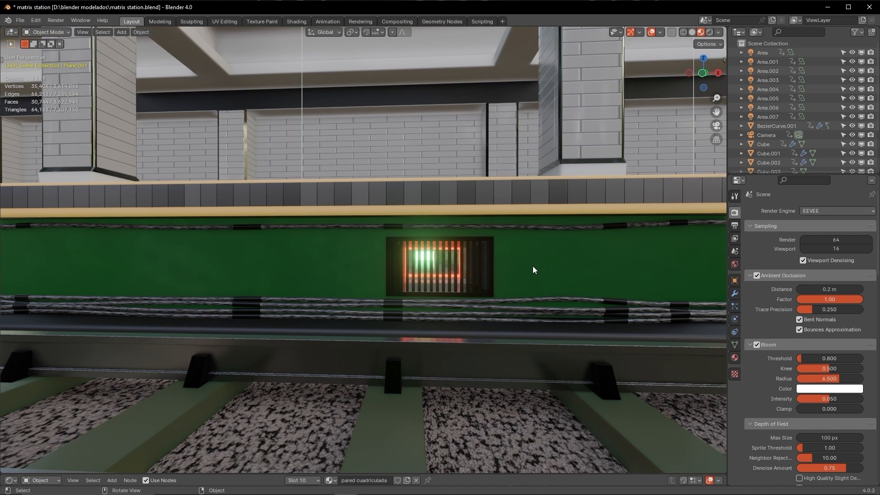
middle_click_drag(440, 259, 551, 313, "shift")
middle_click_drag(592, 339, 243, 262)
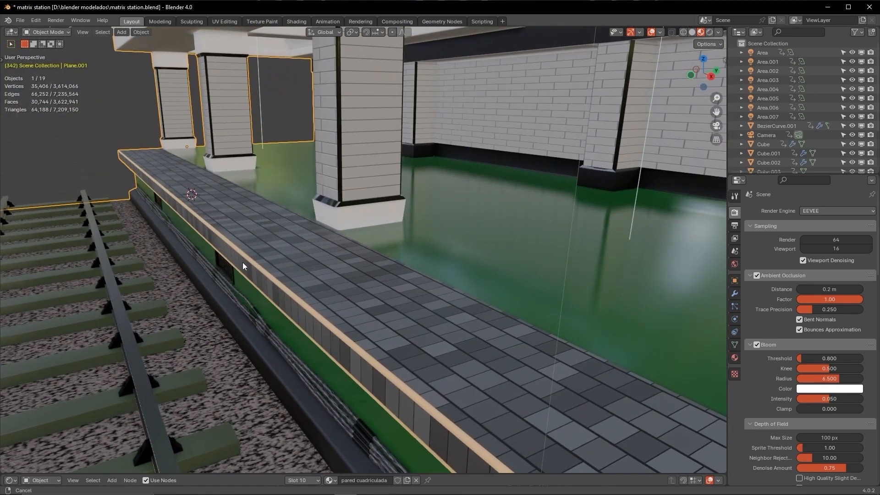
Switch the viewport to Rendered shading and view the lit platform and pillars.
left_click(710, 33)
middle_click_drag(440, 190, 518, 141)
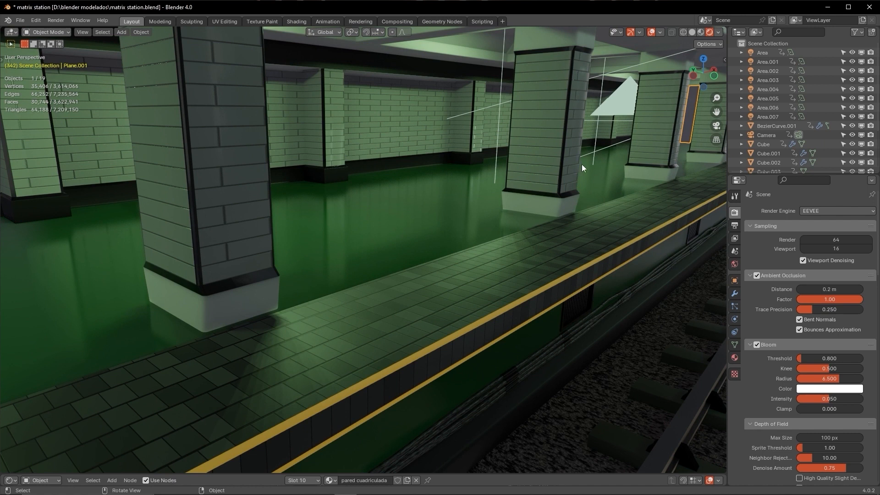
middle_click_drag(581, 164, 598, 163)
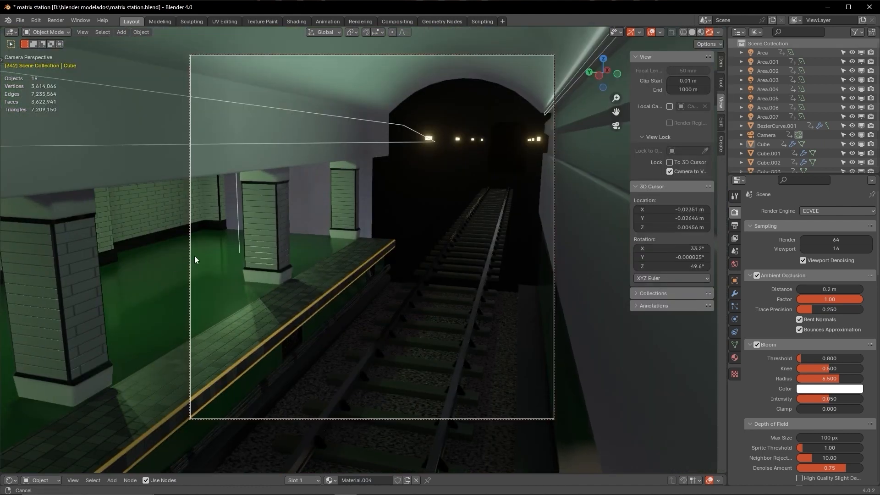
Reposition the camera, locked to the view, low over the tracks beside the platform and facing the tunnel.
middle_click_drag(194, 256, 235, 206)
scroll(235, 205, "up", 2)
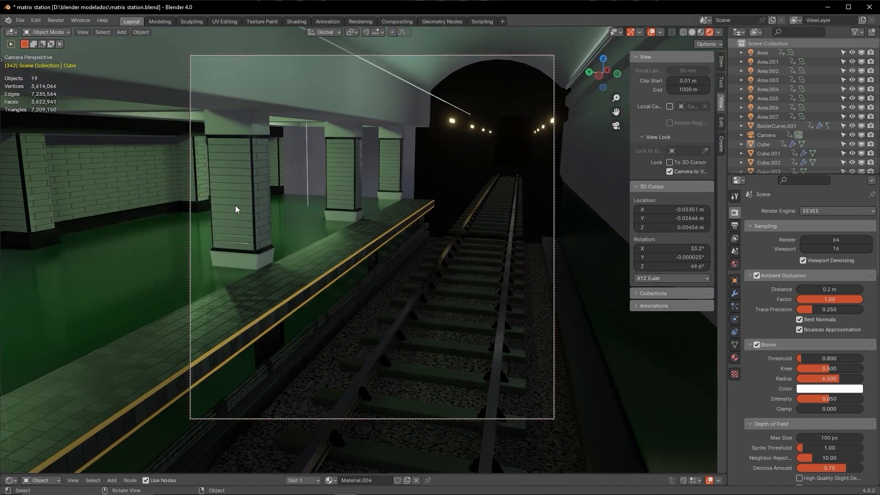
scroll(235, 206, "down", 1)
middle_click_drag(280, 215, 381, 207, "shift")
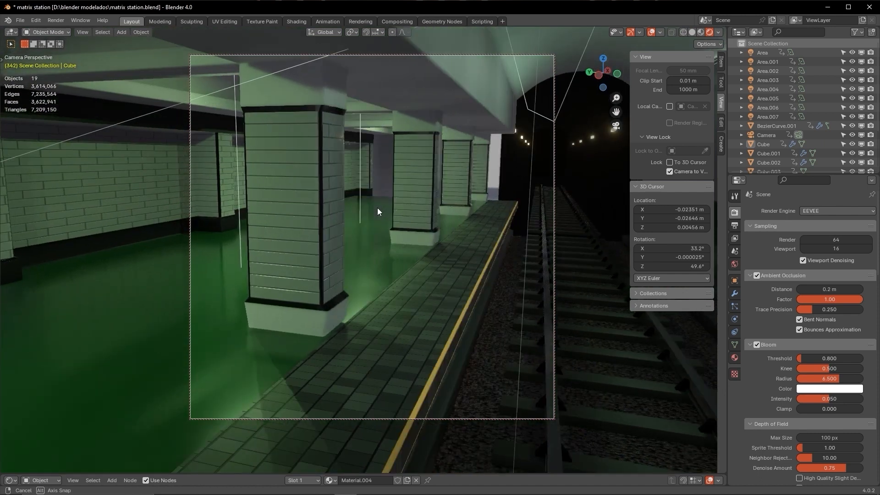
middle_click_drag(378, 211, 376, 207)
middle_click_drag(419, 227, 427, 202)
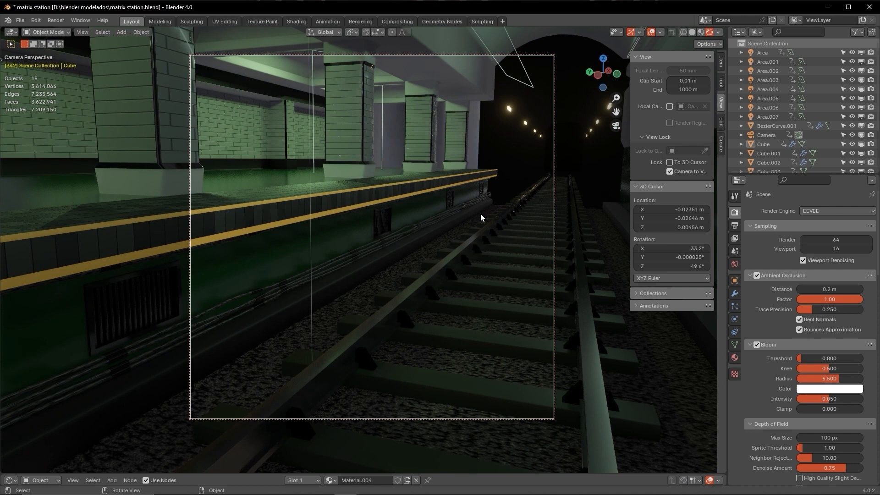
Set the render sample count to 128.
left_click(832, 239)
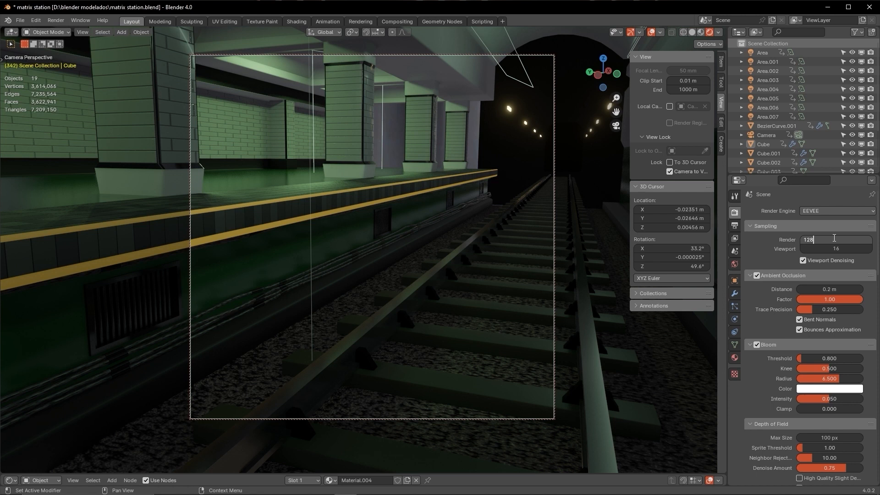
type("128")
key("Return")
scroll(796, 240, "down", 1)
scroll(561, 232, "down", 2)
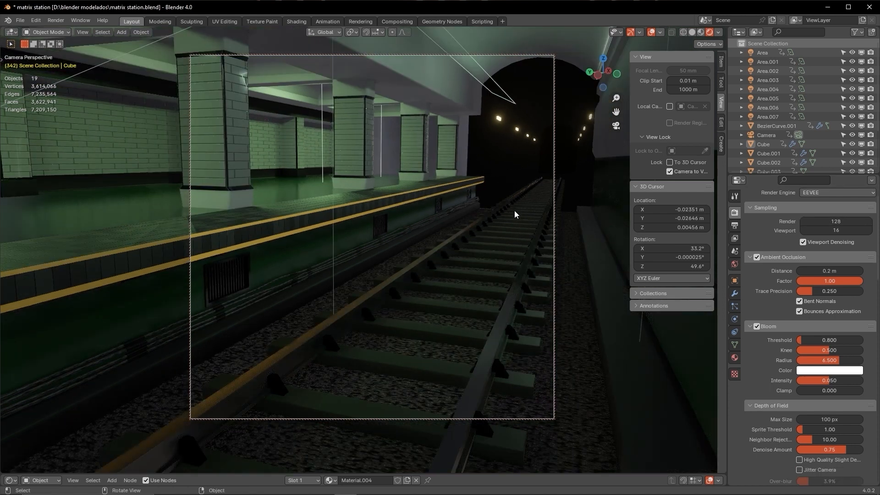
scroll(516, 210, "up", 2)
scroll(499, 211, "up", 2)
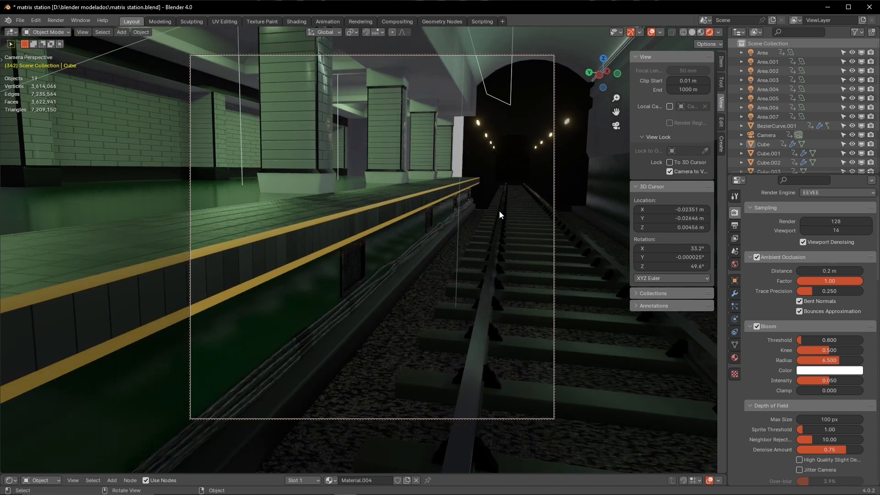
Pull the view-locked camera back and up over the tracks to frame the platform pillars and tunnel mouth.
scroll(499, 210, "down", 2)
scroll(499, 211, "down", 2)
middle_click_drag(510, 207, 506, 209)
scroll(502, 209, "down", 1)
right_click(505, 209)
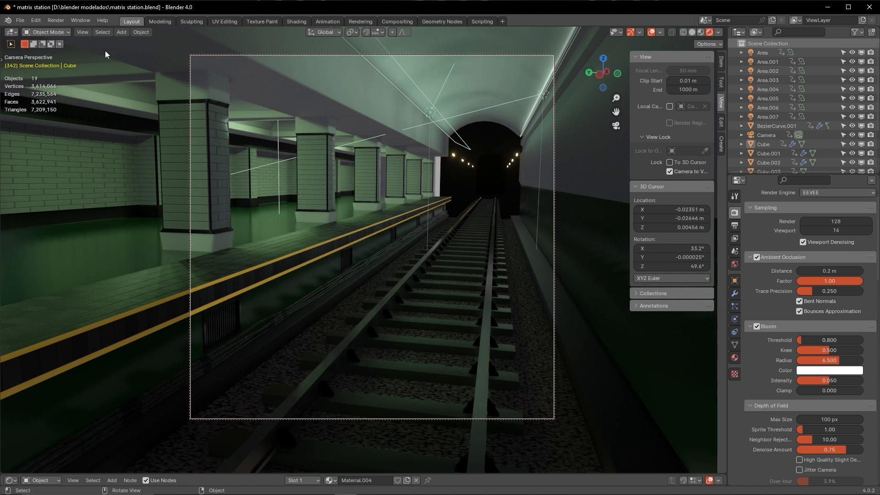
Render a still image from the camera, inspect it at full-screen size, and close the render result.
left_click(55, 20)
left_click(64, 32)
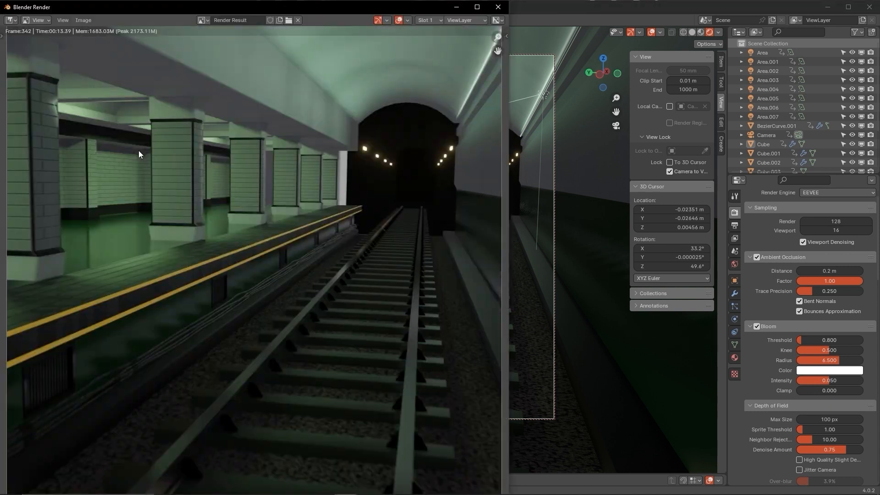
left_click_drag(298, 9, 461, 11)
left_click(636, 7)
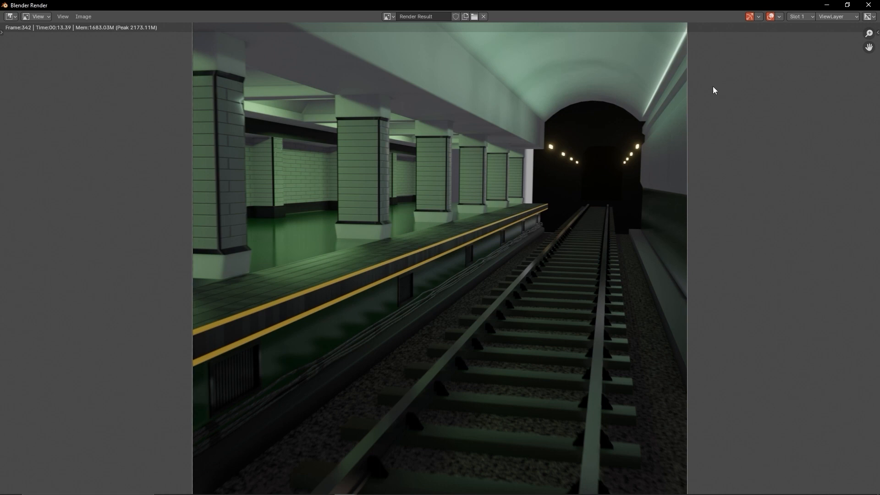
left_click(868, 5)
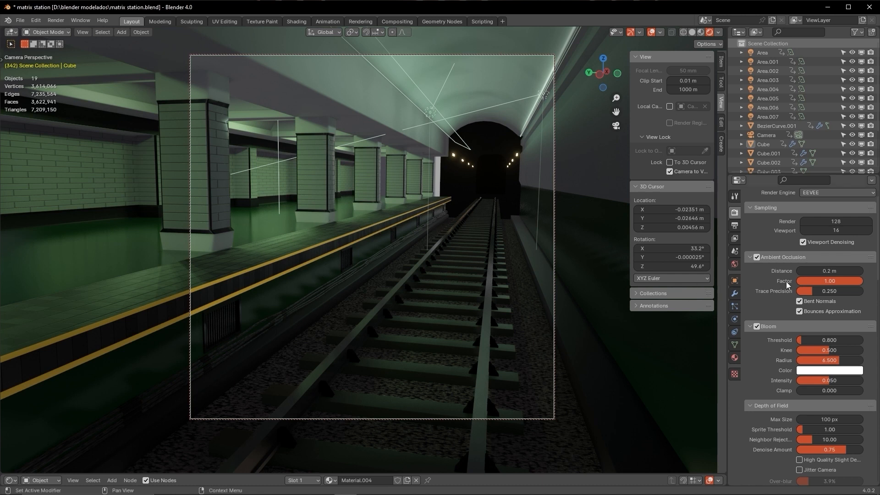
Set the Ambient Occlusion distance to 0.23 m and its trace precision to 1.000.
left_click(860, 270)
left_click(859, 271)
left_click(859, 271)
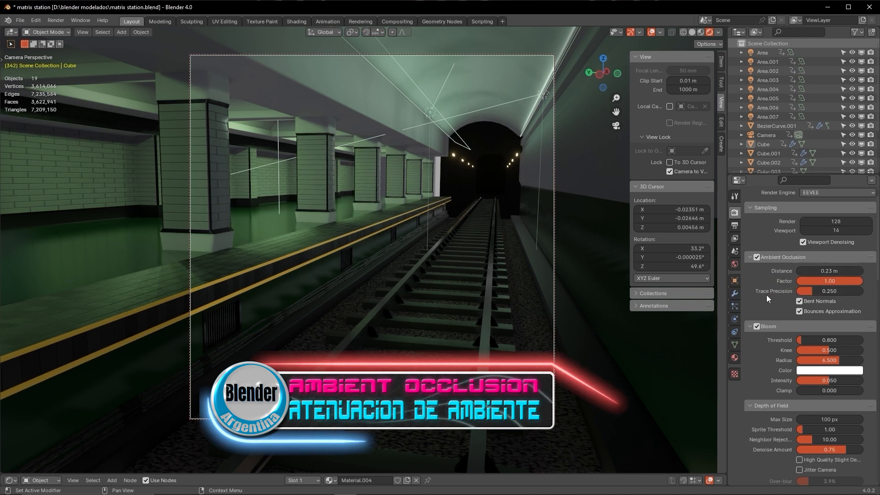
left_click_drag(804, 290, 863, 290)
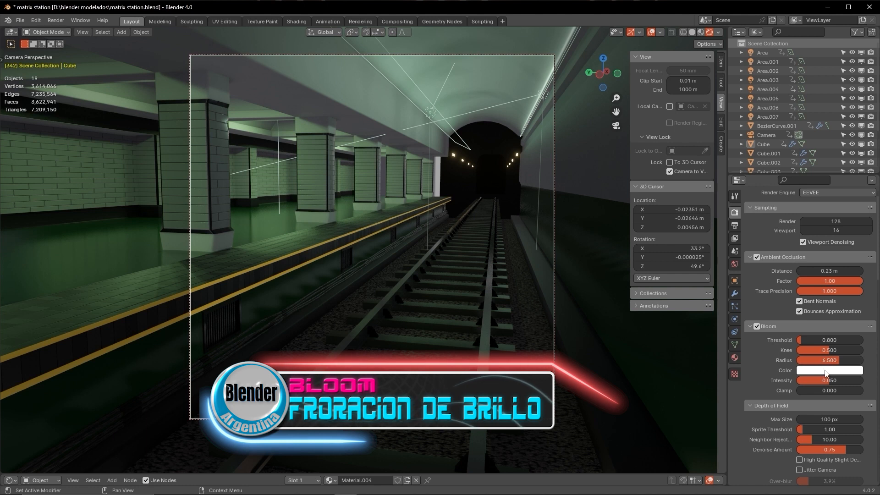
Set the Bloom intensity to 0.100 and radius to 10.000, comparing lower values and another camera angle on the tunnel lights.
left_click_drag(818, 381, 861, 381)
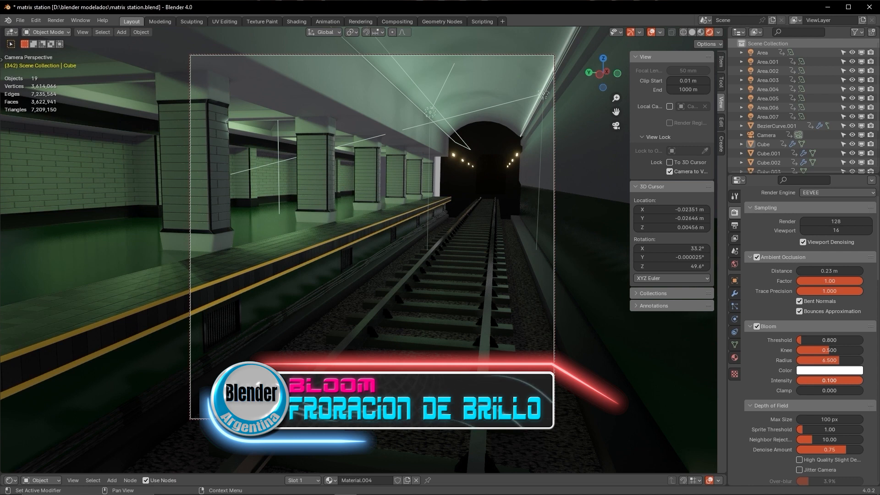
left_click_drag(861, 381, 795, 381)
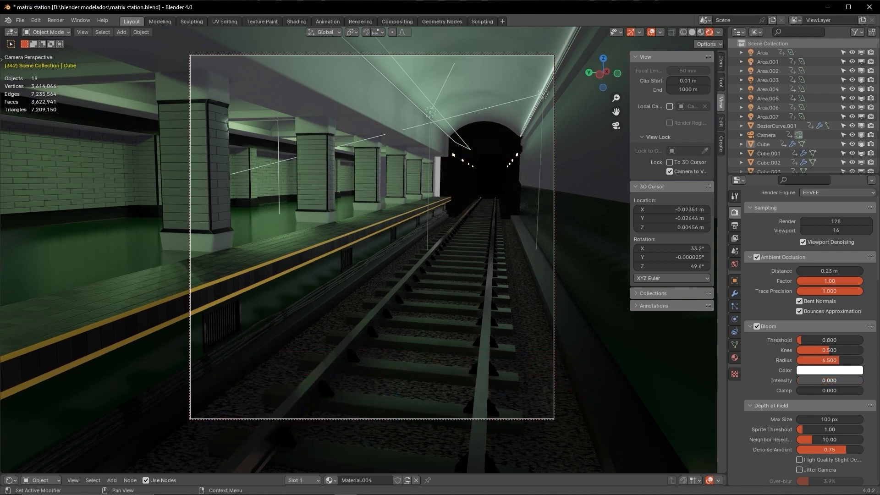
left_click_drag(797, 380, 861, 380)
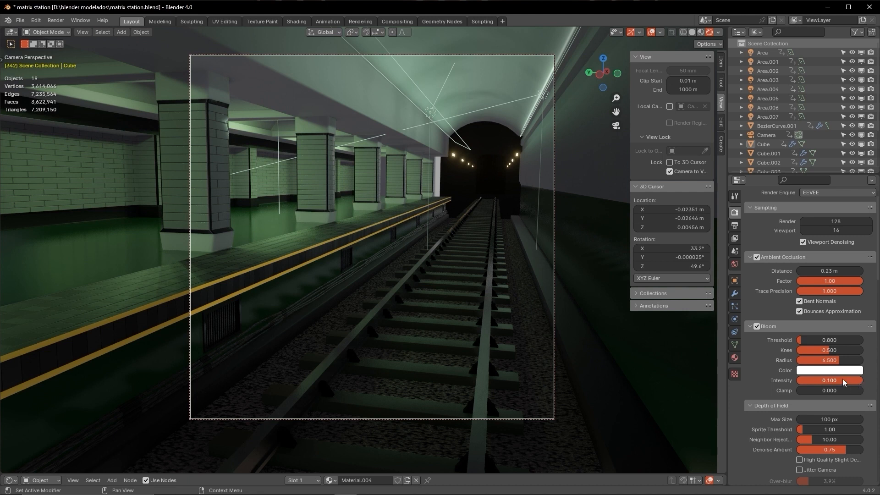
left_click_drag(835, 362, 810, 362)
scroll(513, 182, "up", 3)
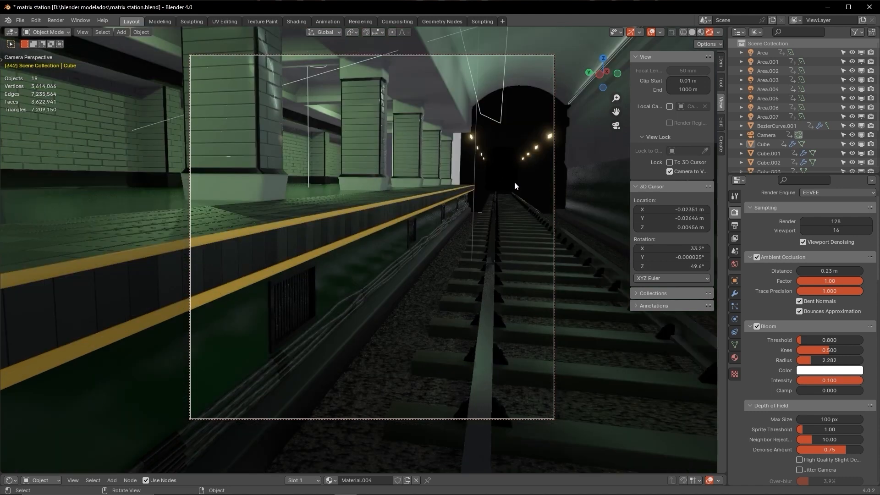
middle_click_drag(507, 172, 493, 187, "shift")
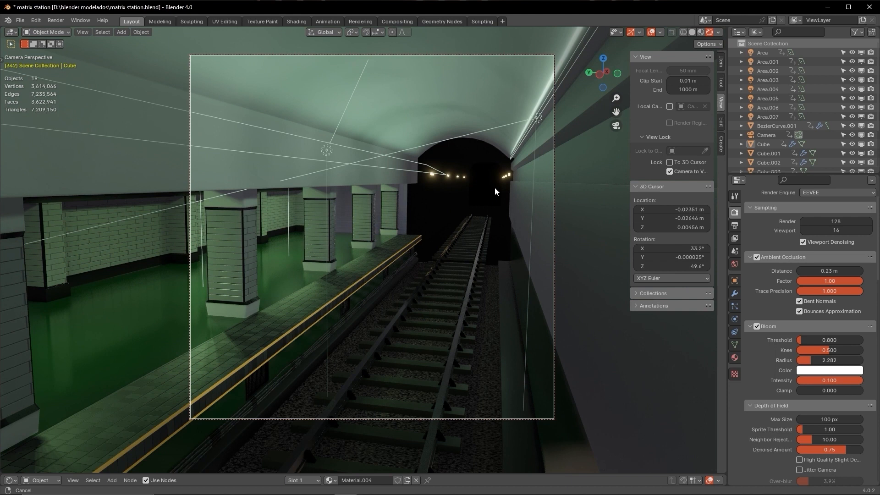
left_click_drag(810, 360, 862, 360)
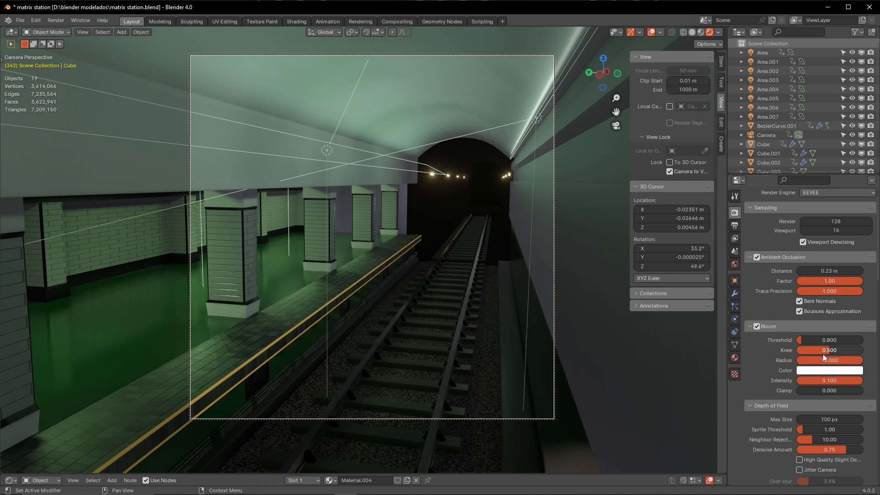
Set the Bloom knee to 0.619 and threshold to 4.966, and re-aim the camera along the tracks toward the tunnel.
left_click_drag(824, 351, 862, 352)
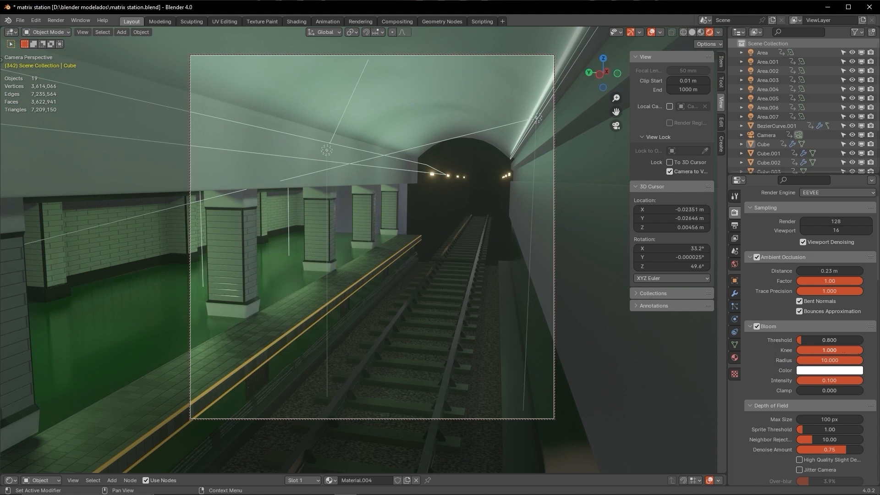
left_click_drag(862, 350, 796, 340)
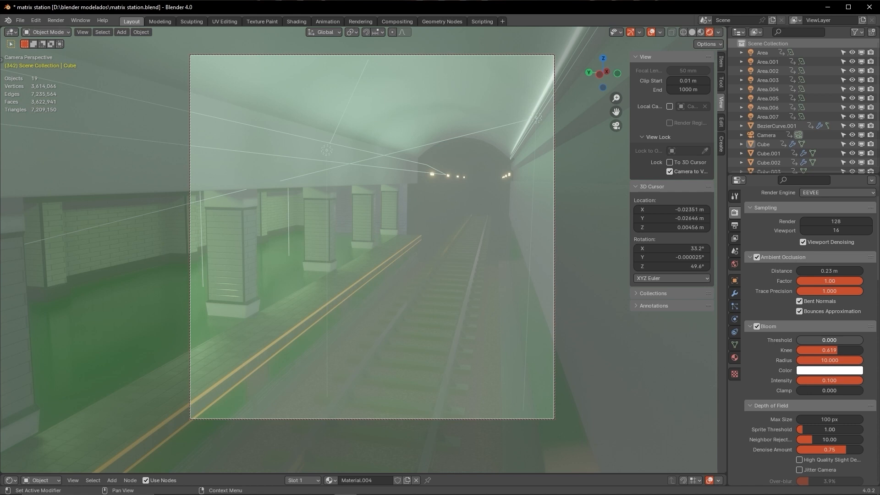
left_click_drag(809, 341, 830, 341)
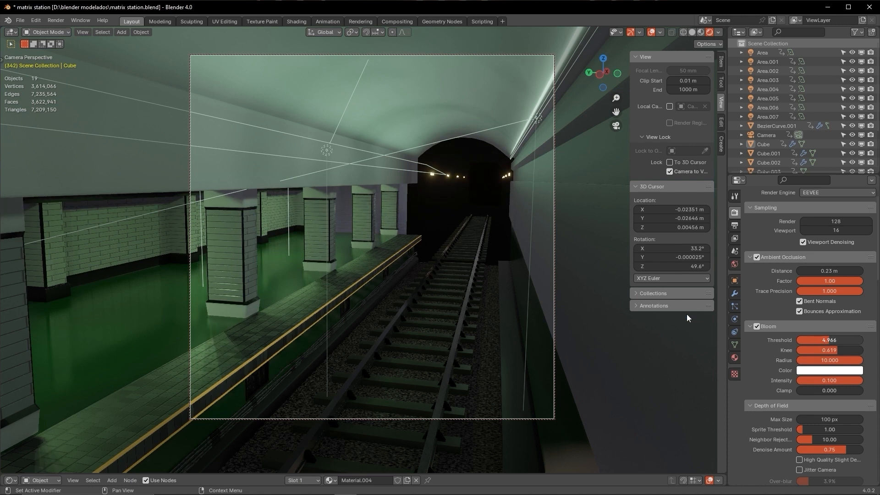
middle_click_drag(422, 287, 703, 306, "shift")
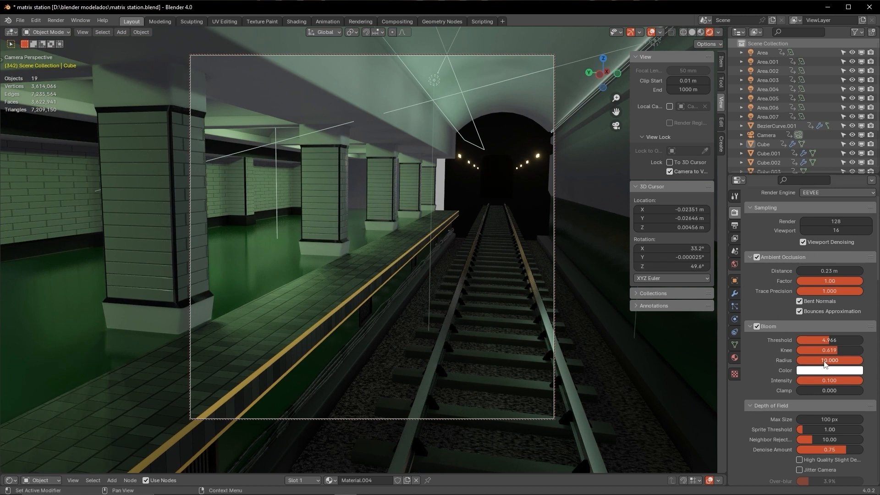
Try an orange Bloom colour, and settle on bright green with hue 0.297 and saturation 0.986.
scroll(795, 369, "down", 1)
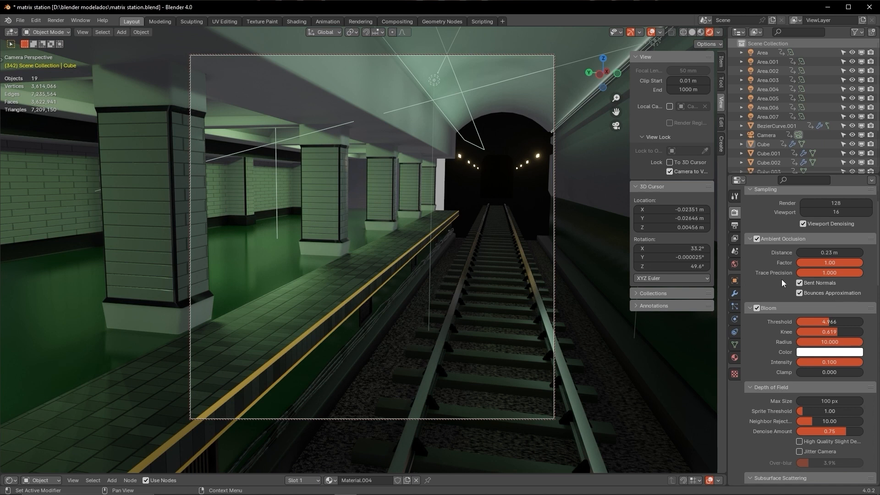
scroll(765, 328, "down", 2)
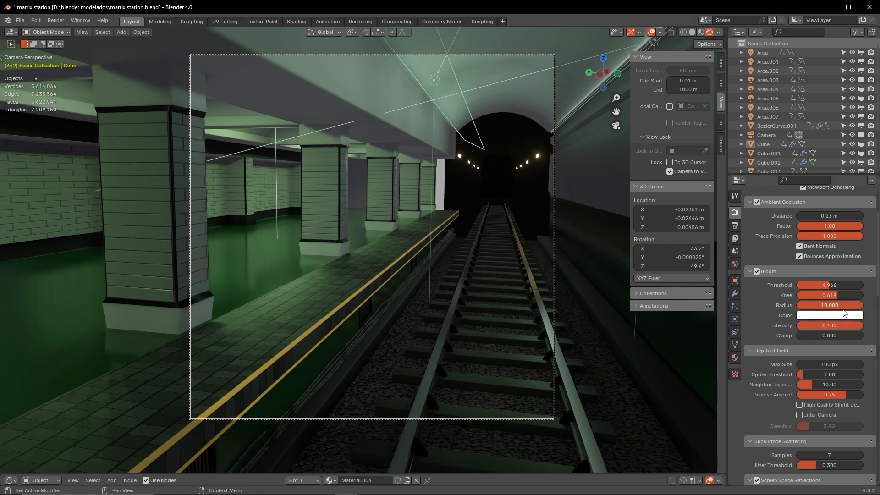
left_click(840, 316)
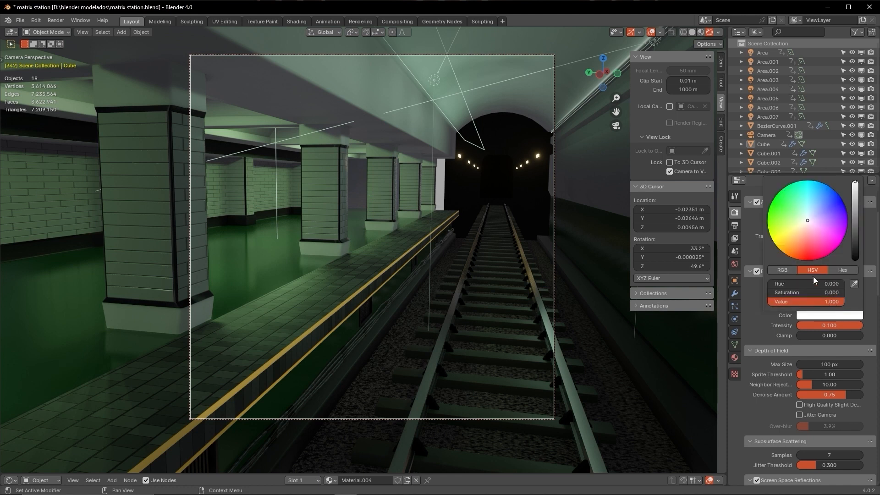
left_click(794, 255)
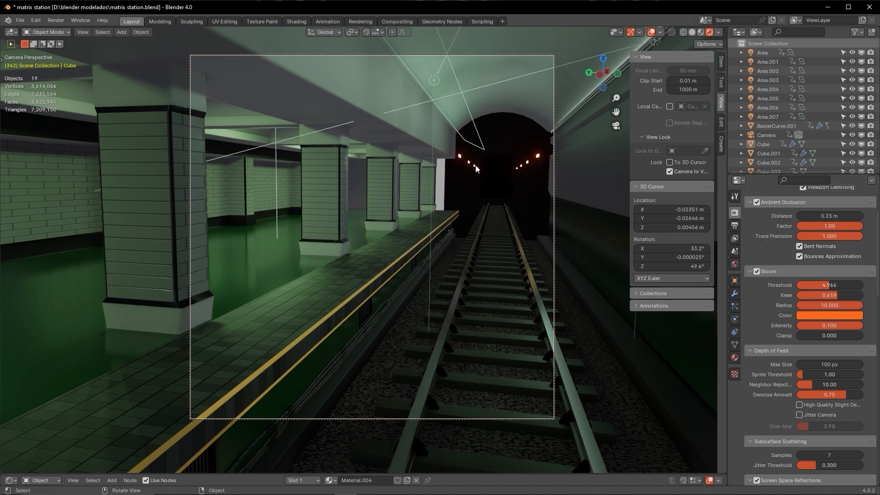
left_click(807, 315)
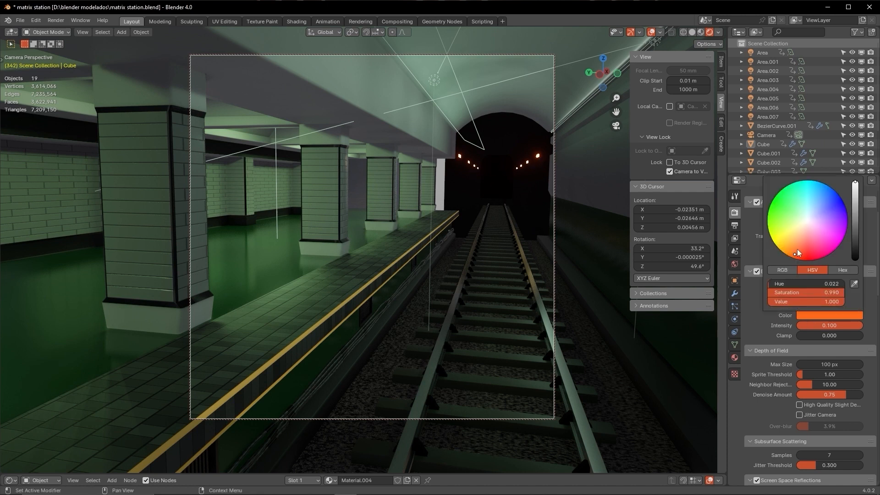
left_click(772, 218)
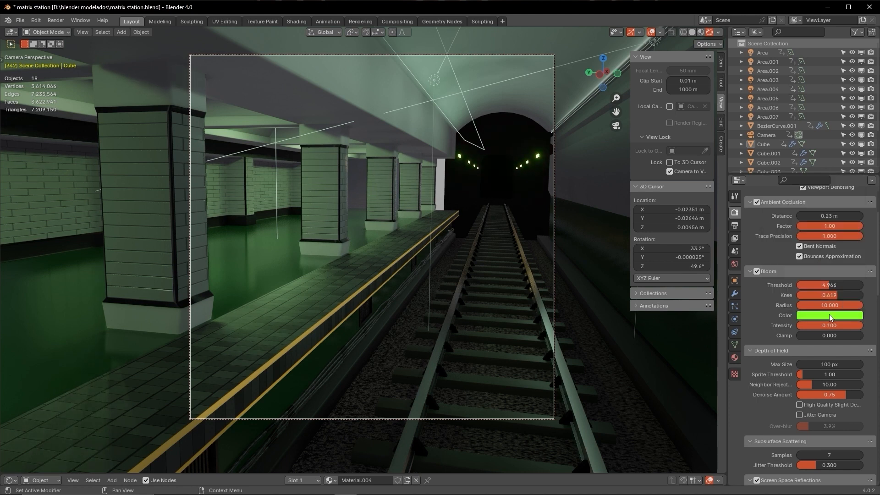
Set the Bloom intensity to 1.000 and lower the colour's value to a dark green.
left_click(825, 326)
type("1")
key("Return")
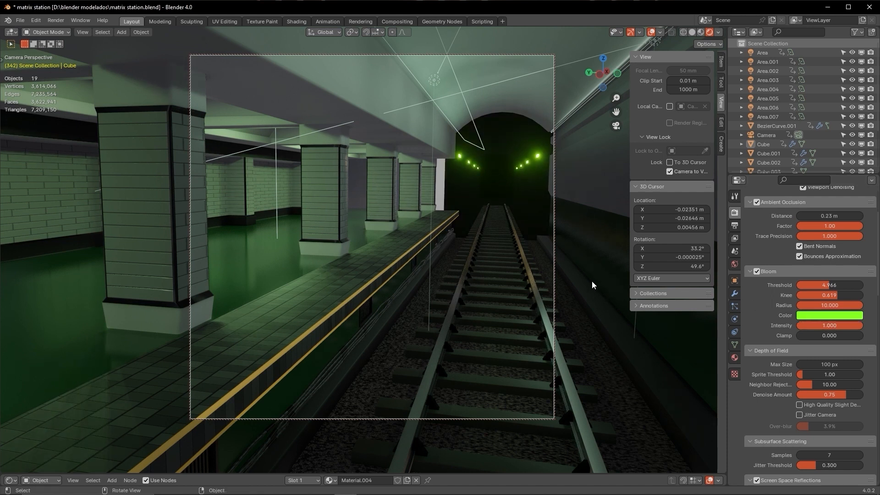
left_click(801, 315)
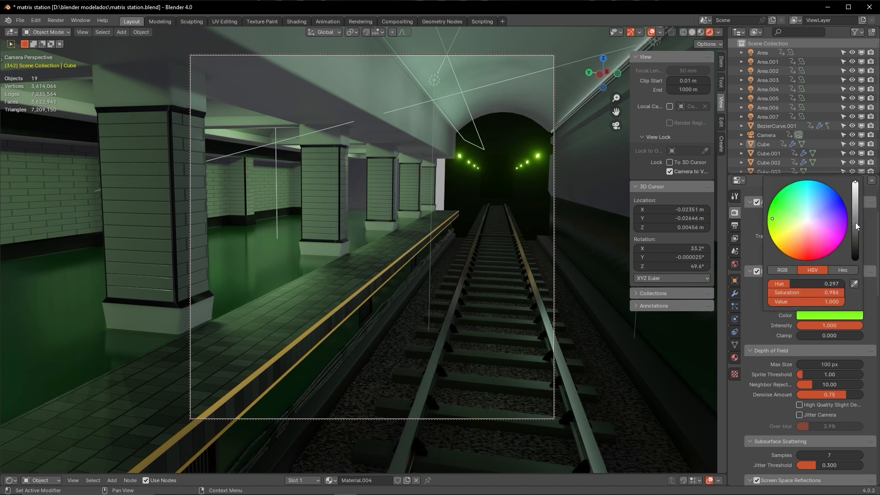
left_click_drag(855, 182, 855, 223)
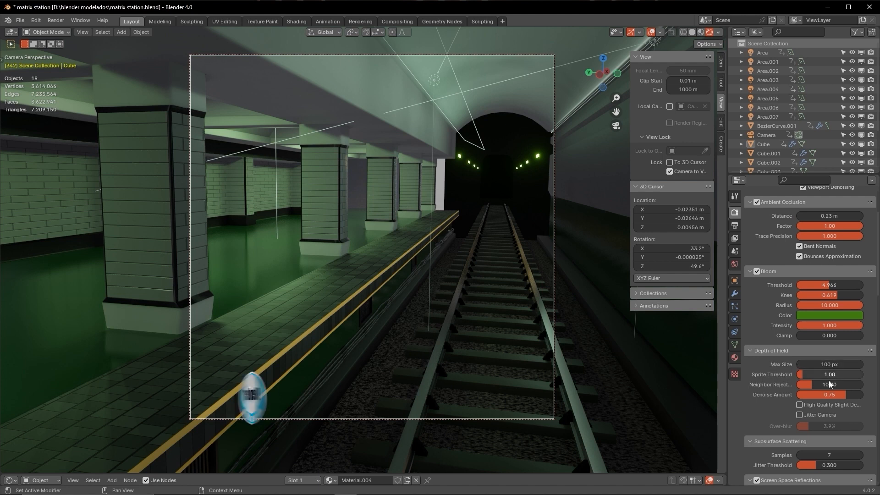
Set the Subsurface Scattering samples to 11.
scroll(779, 387, "down", 1)
scroll(779, 388, "down", 1)
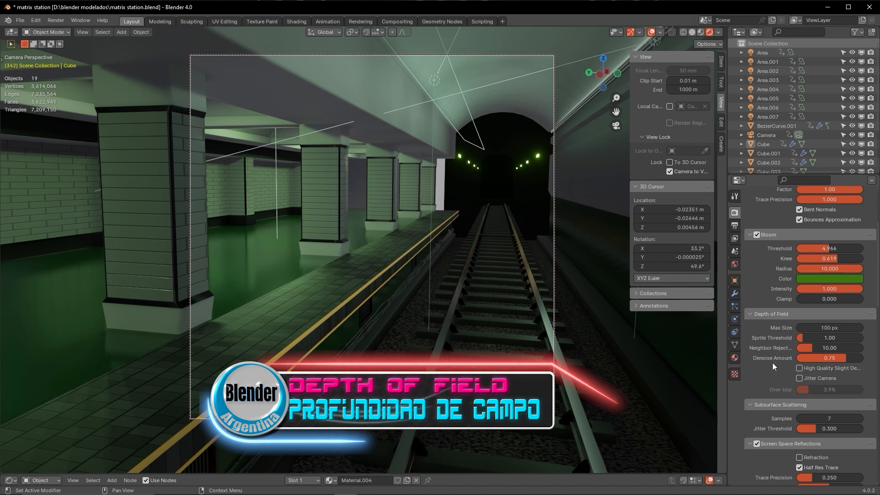
scroll(771, 362, "down", 3)
scroll(772, 364, "down", 2)
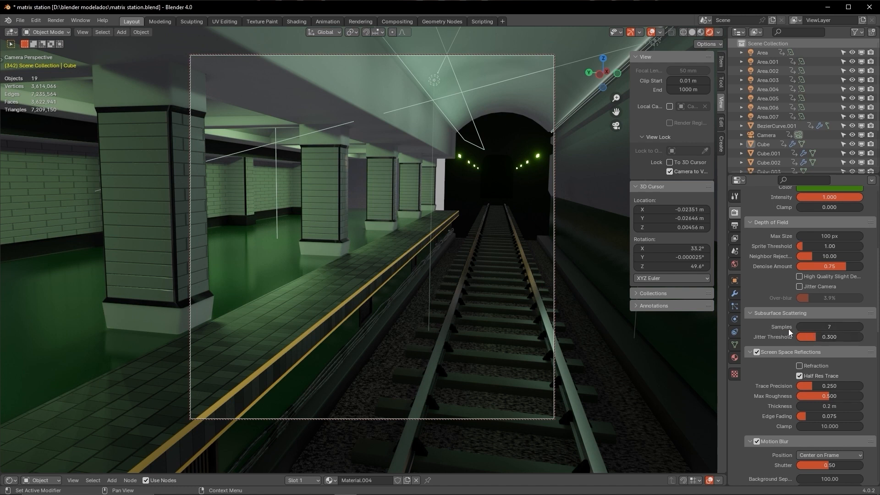
left_click(859, 326)
left_click(859, 326)
left_click(859, 326)
left_click(859, 326)
Disable and re-enable Screen Space Reflections to compare the reflections on the platform floor and tracks.
scroll(751, 377, "down", 4)
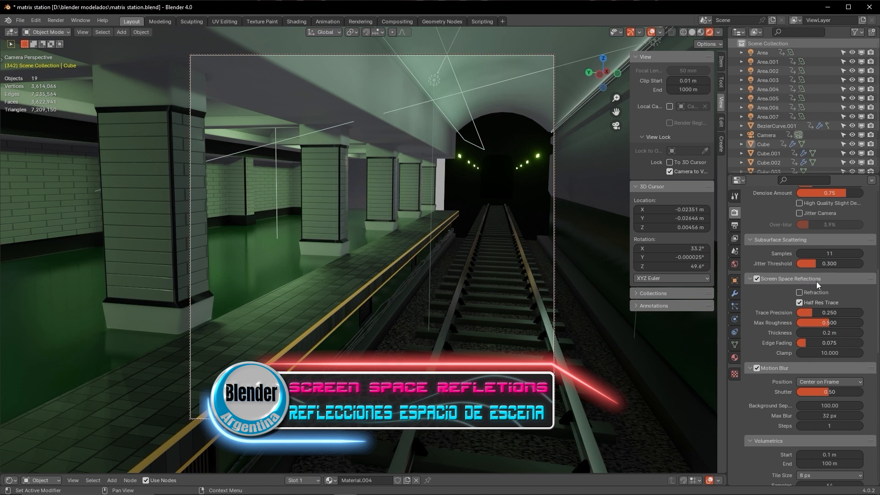
left_click(757, 279)
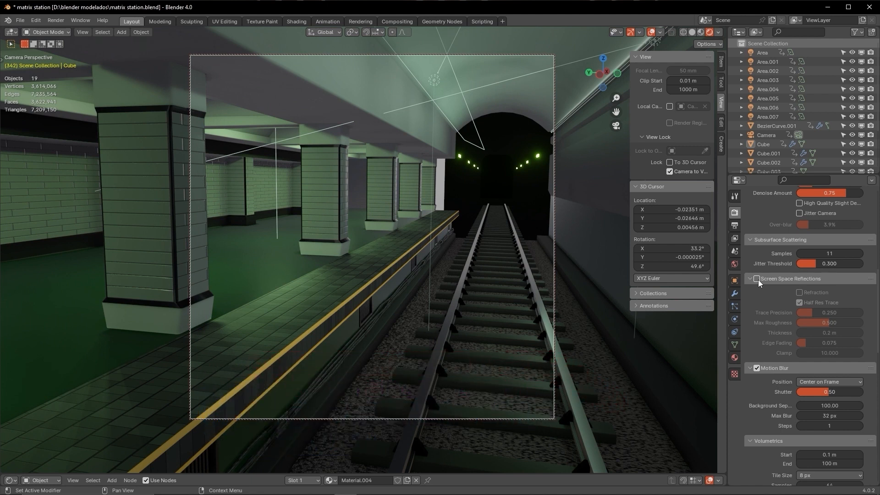
left_click(757, 279)
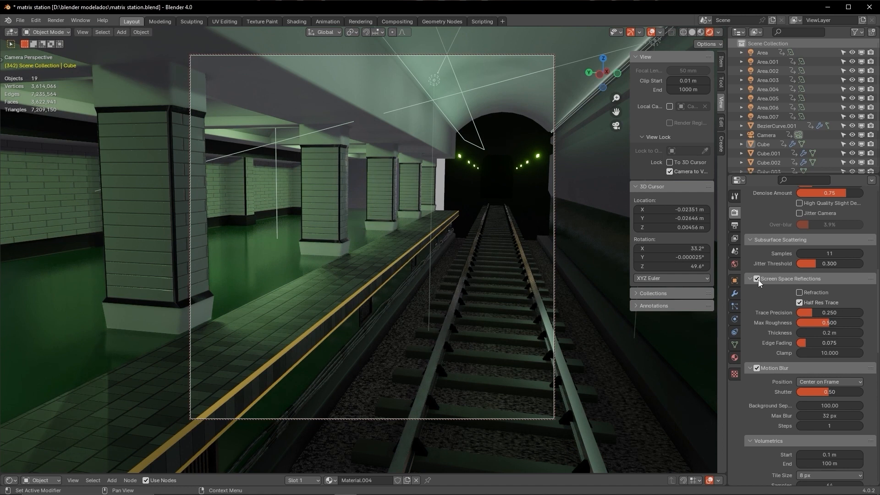
Enable Refraction for Screen Space Reflections and set their trace precision to 1.000, comparing it against 0.
left_click(798, 293)
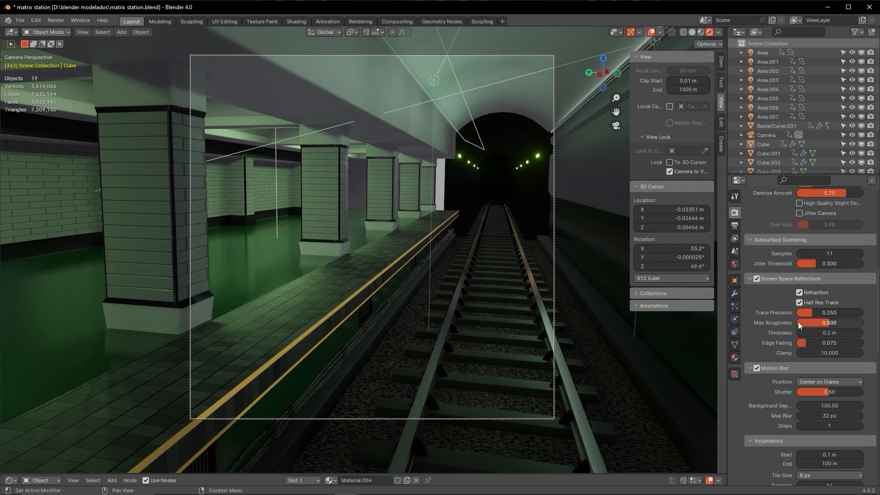
left_click_drag(829, 313, 817, 312)
left_click_drag(809, 313, 863, 313)
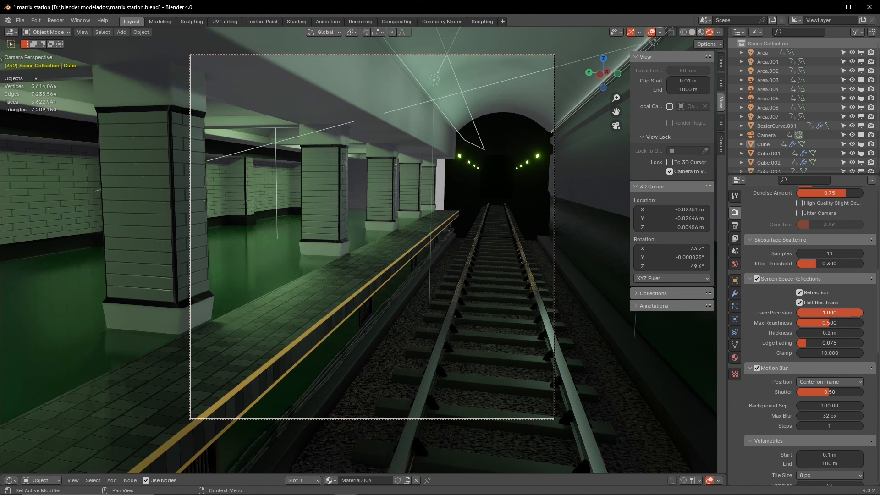
left_click_drag(863, 313, 796, 313)
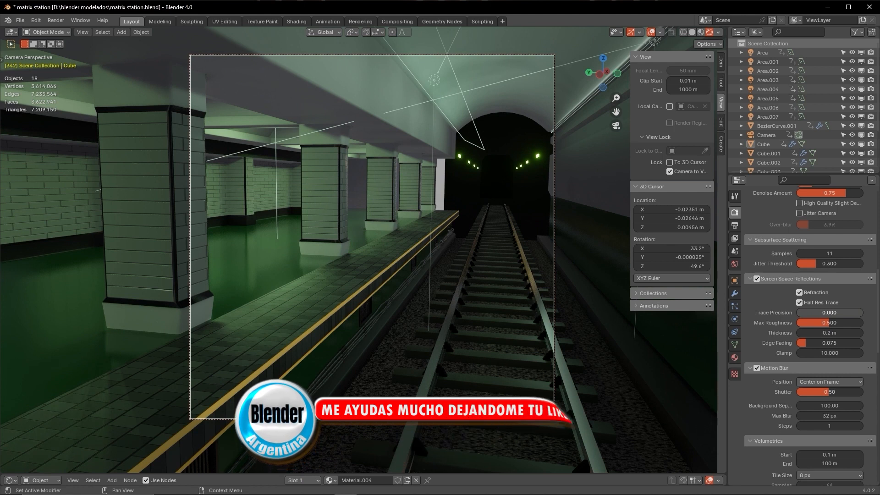
left_click_drag(796, 313, 863, 313)
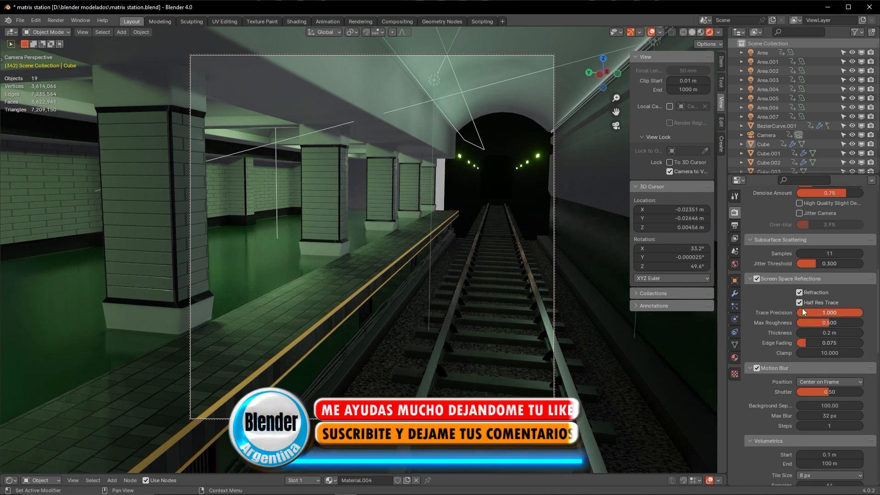
Set the Max Roughness of the Screen Space Reflections to 0.000.
left_click_drag(826, 323, 793, 322)
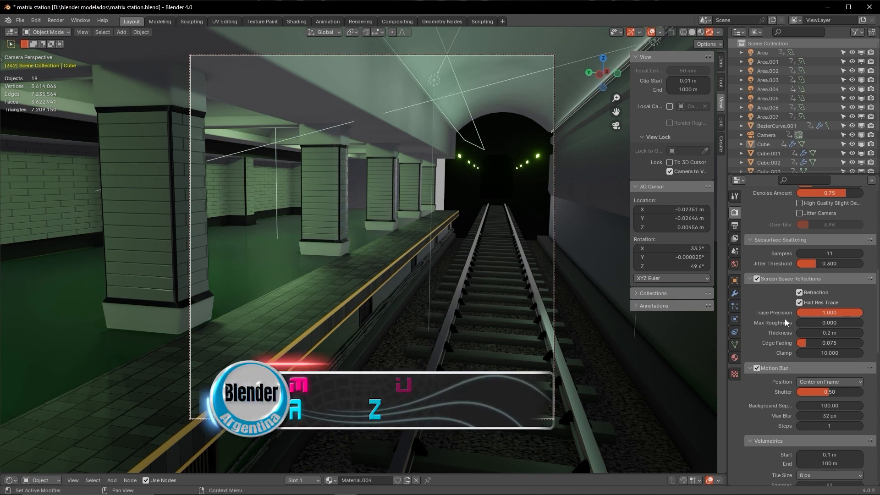
Compare the floor and pillar reflections with the Screen Space Reflections Max Roughness at 1.000 and at 0.000.
left_click_drag(812, 323, 875, 323)
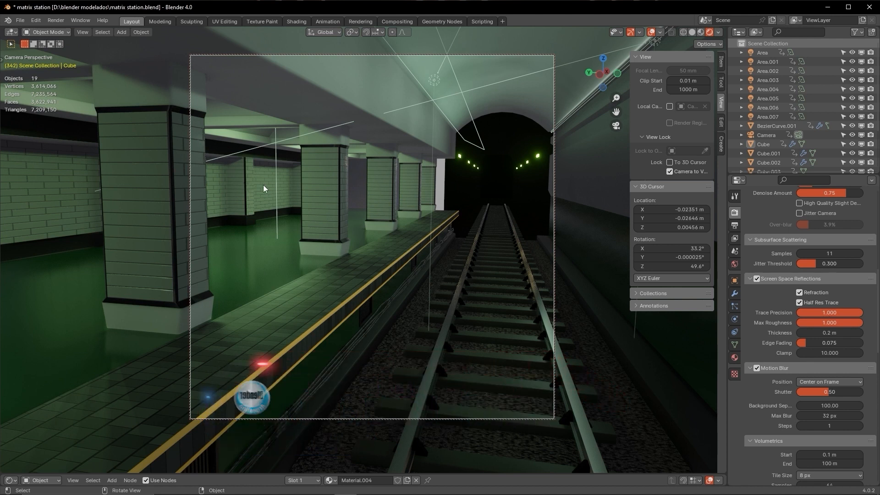
middle_click_drag(312, 185, 340, 188)
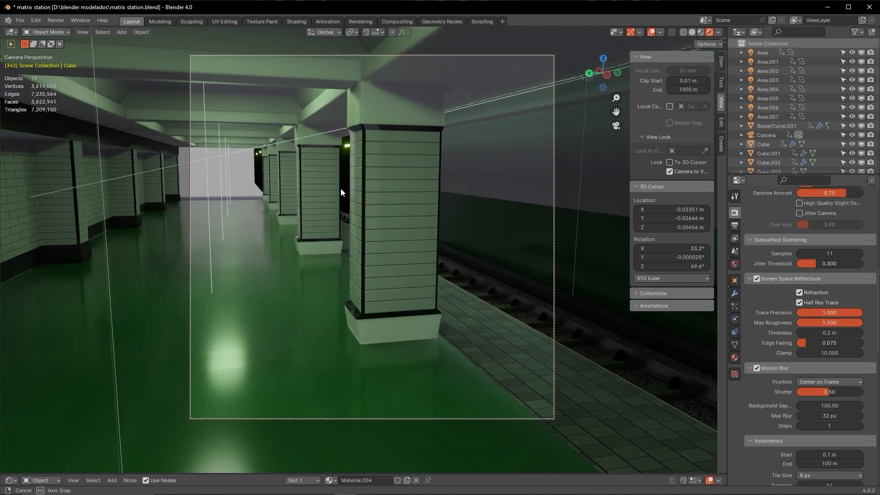
middle_click_drag(298, 226, 305, 222)
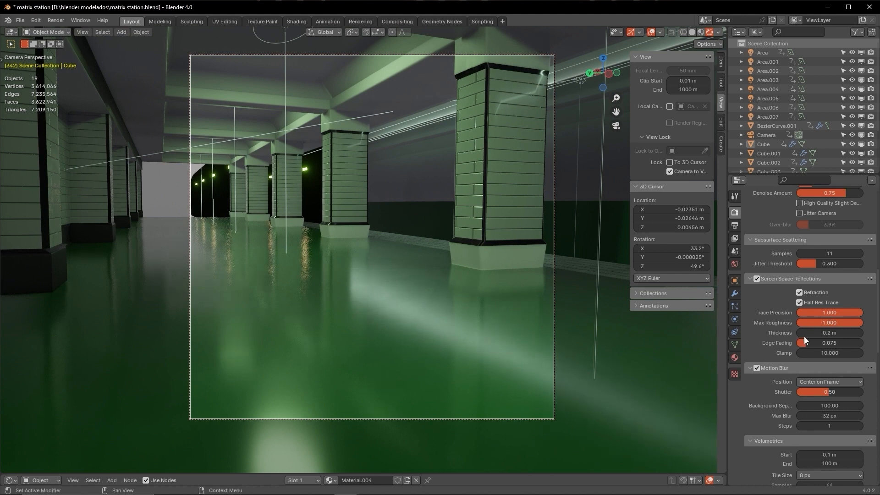
left_click_drag(840, 323, 798, 323)
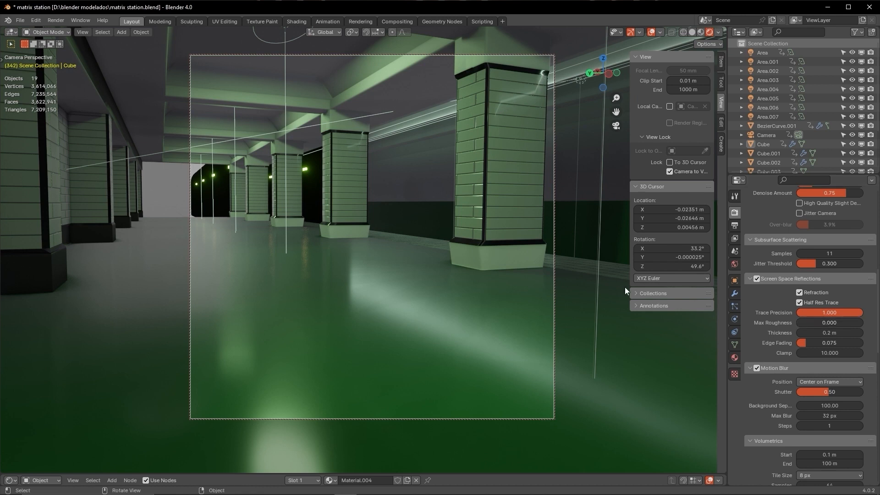
Set the reflections' Trace Precision to 0.000 and turn Refraction and Half Res Trace off and on again to compare the floor.
left_click_drag(834, 312, 765, 312)
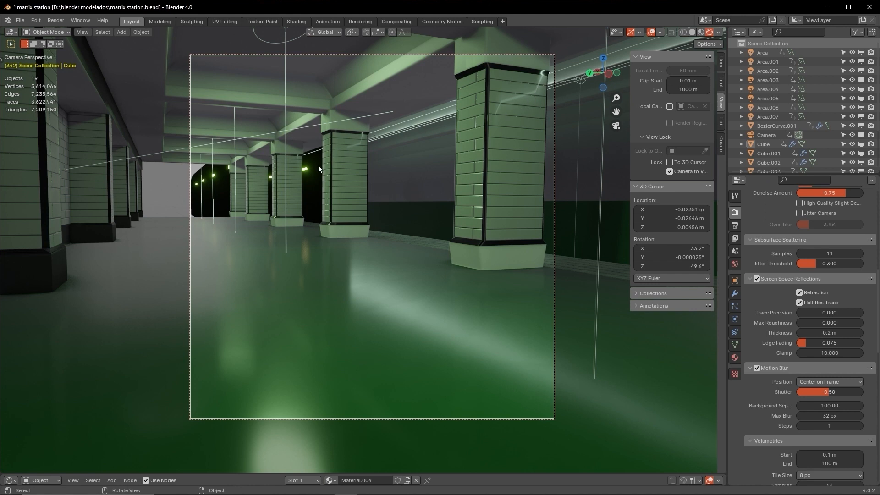
left_click(800, 293)
left_click(800, 303)
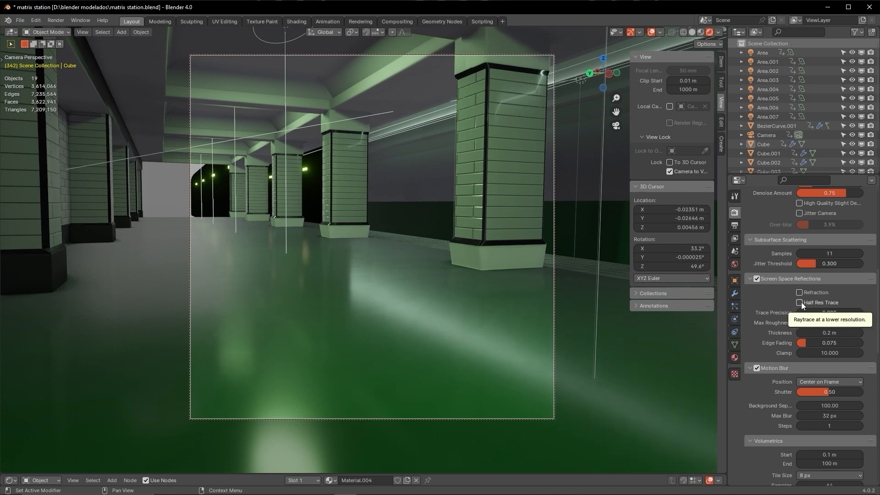
left_click(799, 302)
left_click(800, 292)
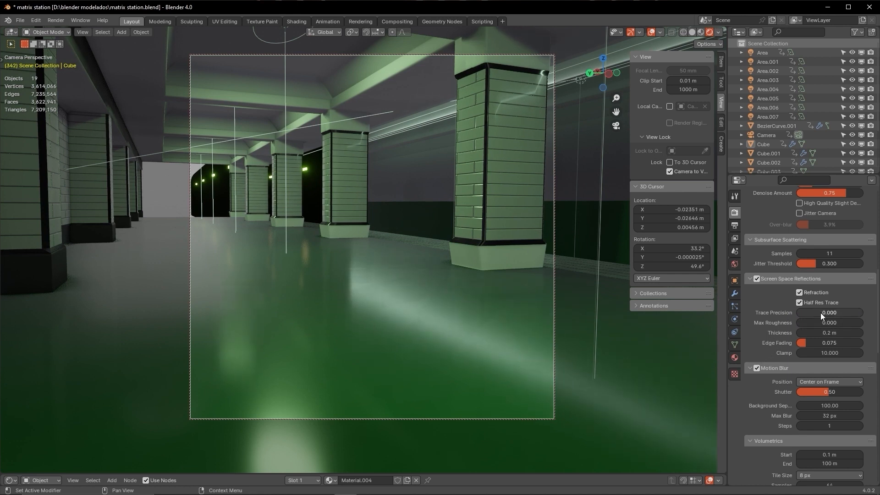
Set the Screen Space Reflections Trace Precision to 0.116, Max Roughness to 0.122, Thickness to 0.31 m and Edge Fading to 0.197.
mouse_move(817, 313)
left_mouse_down()
mouse_move(843, 312)
mouse_move(815, 323)
mouse_move(877, 323)
left_mouse_up()
left_click_drag(820, 313, 796, 312)
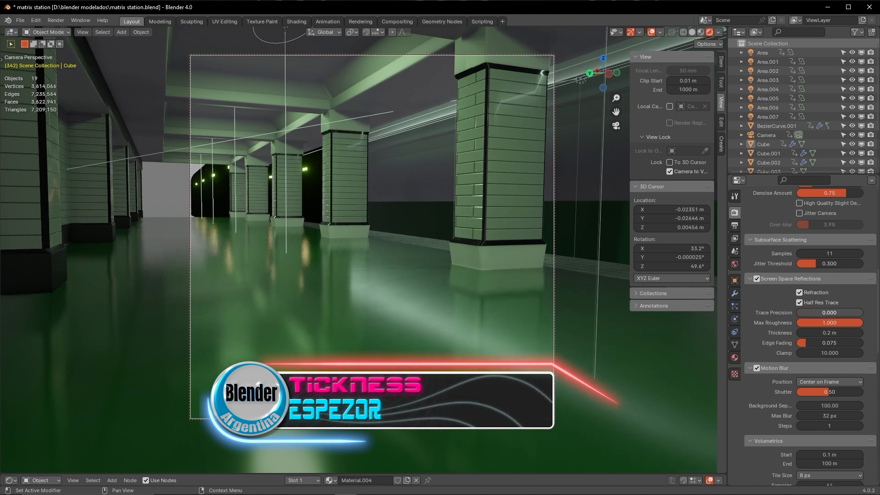
mouse_move(796, 312)
left_mouse_down()
mouse_move(819, 333)
mouse_move(820, 323)
mouse_move(770, 323)
left_mouse_up()
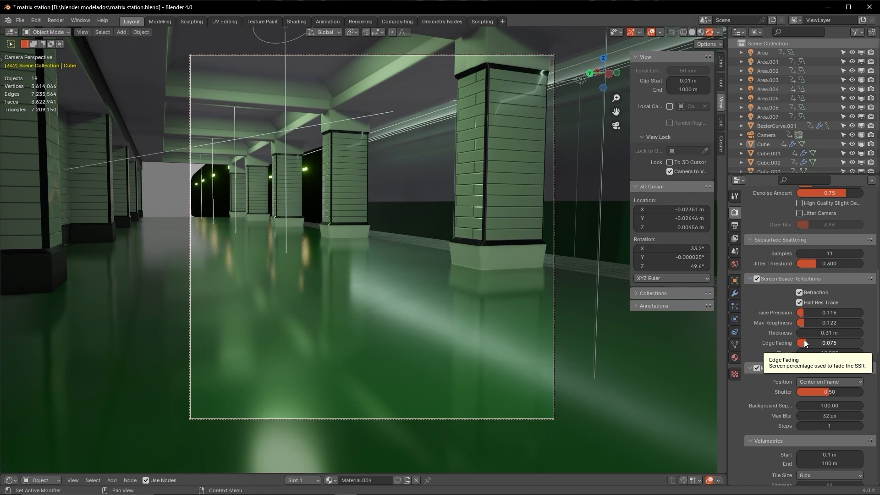
left_click_drag(803, 341, 822, 341)
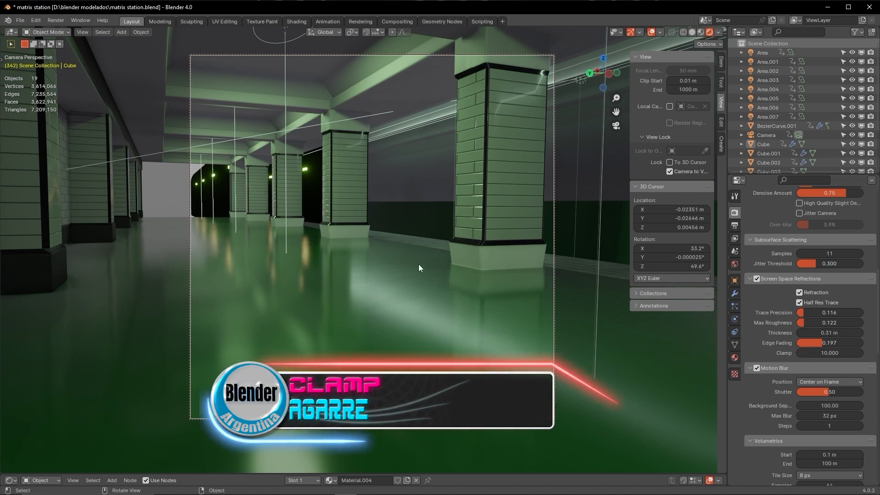
Disable Motion Blur and set the Volumetrics Start distance to 0.001 m.
middle_click_drag(417, 183, 388, 169)
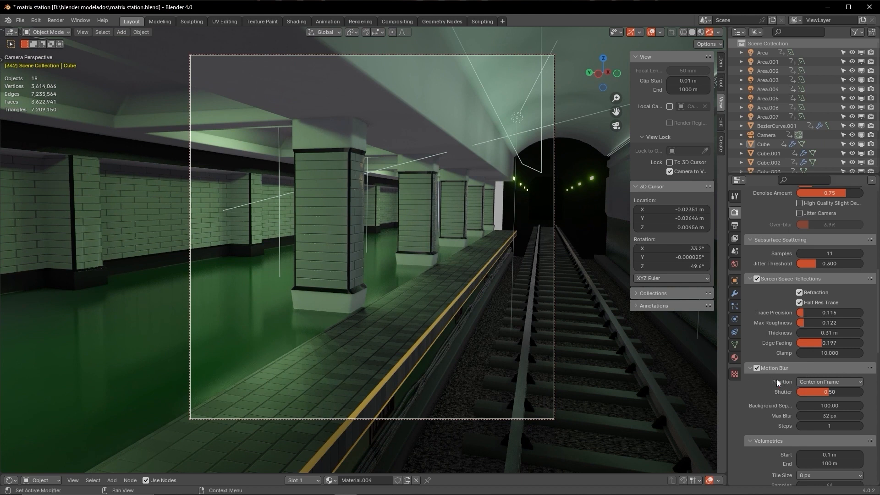
left_click(756, 369)
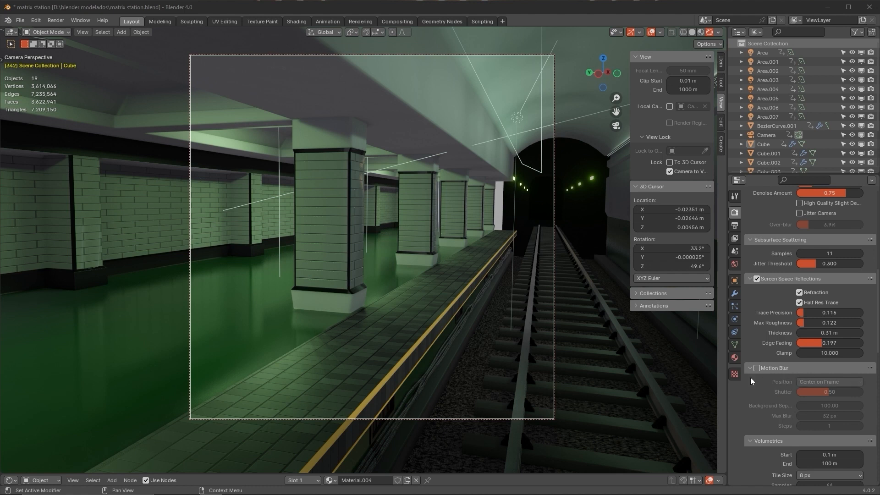
scroll(786, 397, "down", 4)
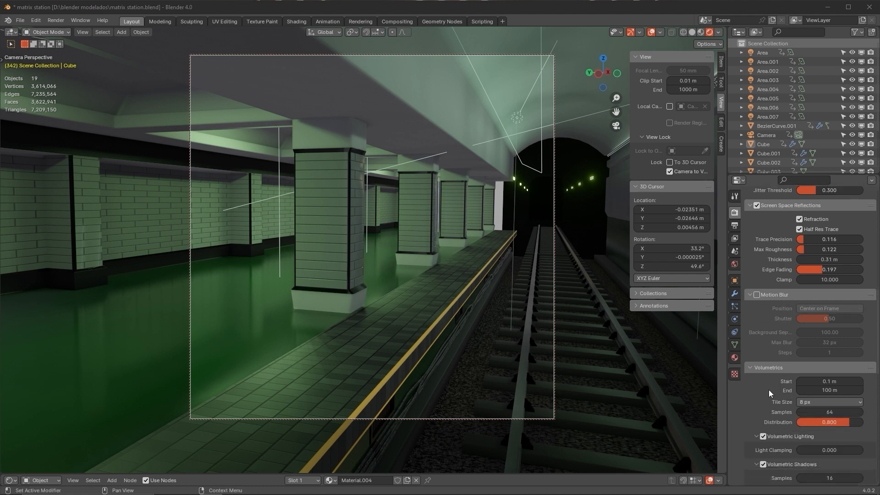
scroll(770, 393, "down", 2)
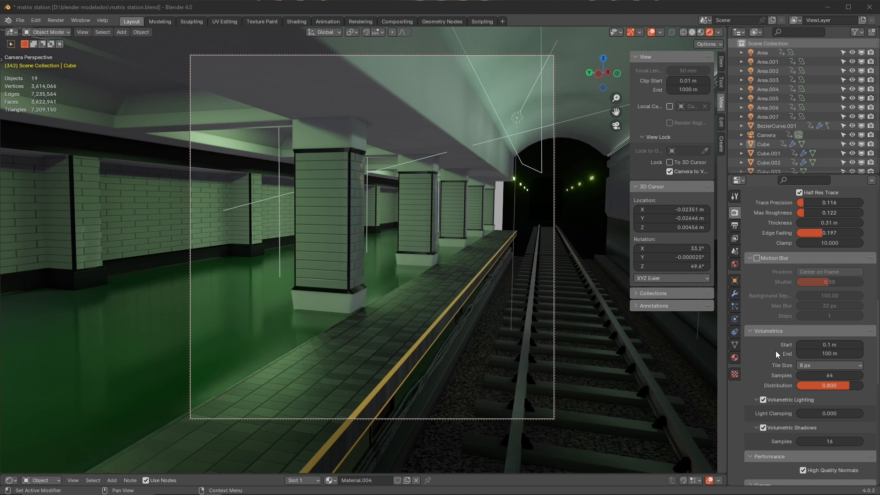
scroll(777, 354, "down", 4)
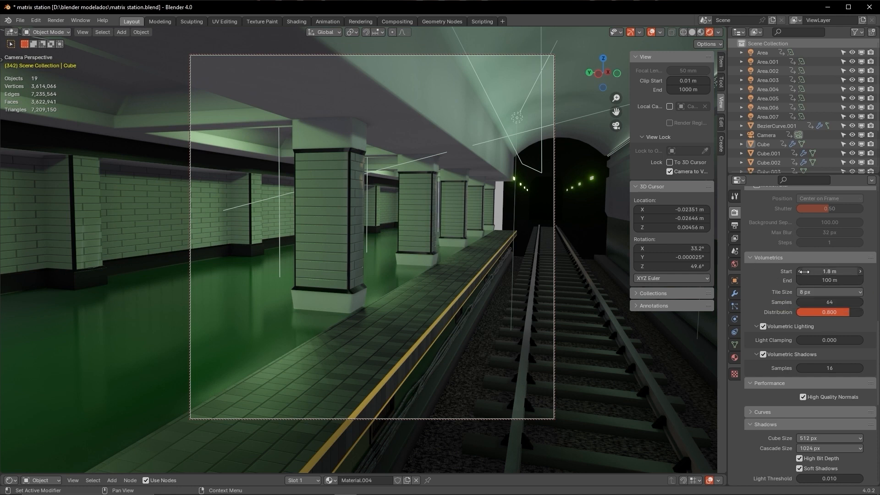
left_click_drag(826, 271, 799, 272)
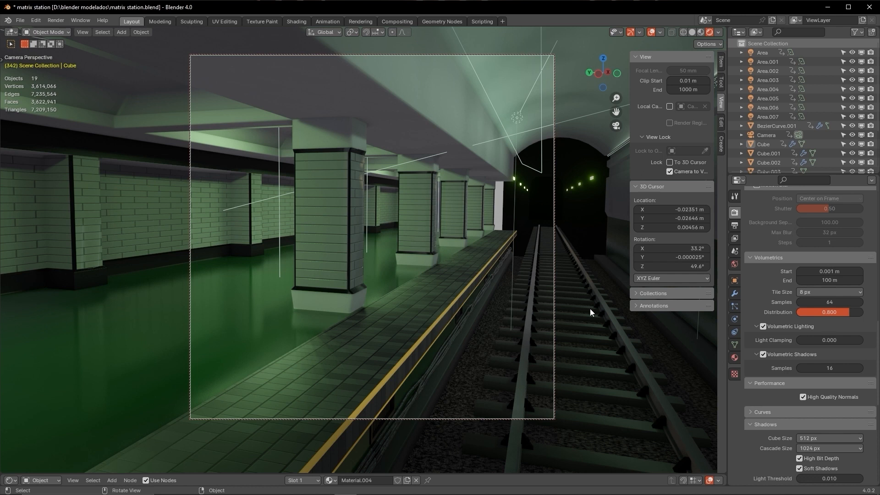
Set the Volumetrics Tile Size to 2 px, comparing it against 16 px.
left_click(815, 296)
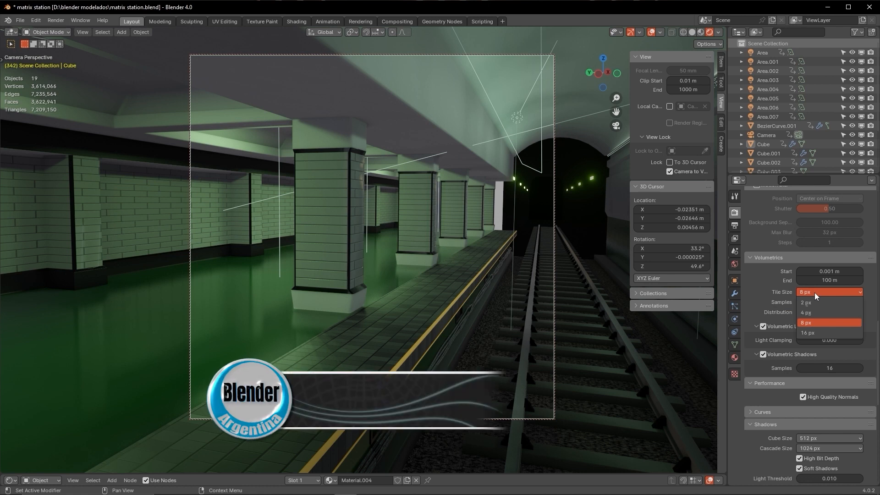
left_click(815, 296)
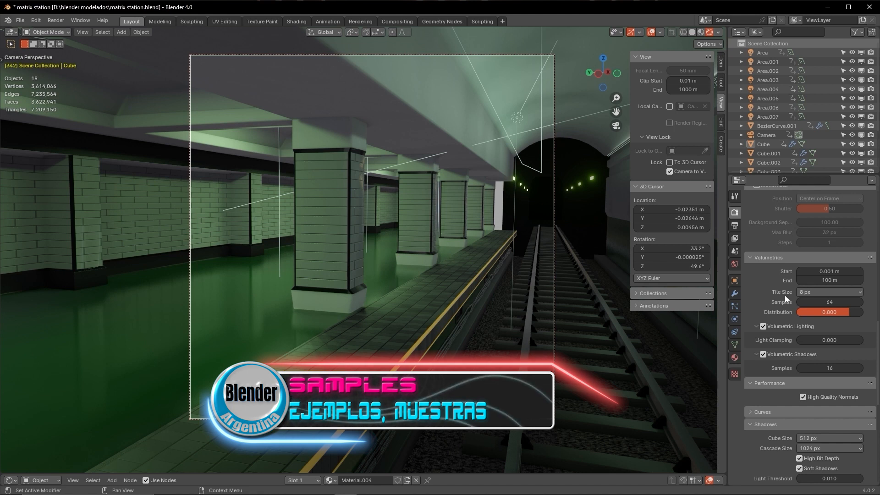
left_click(815, 292)
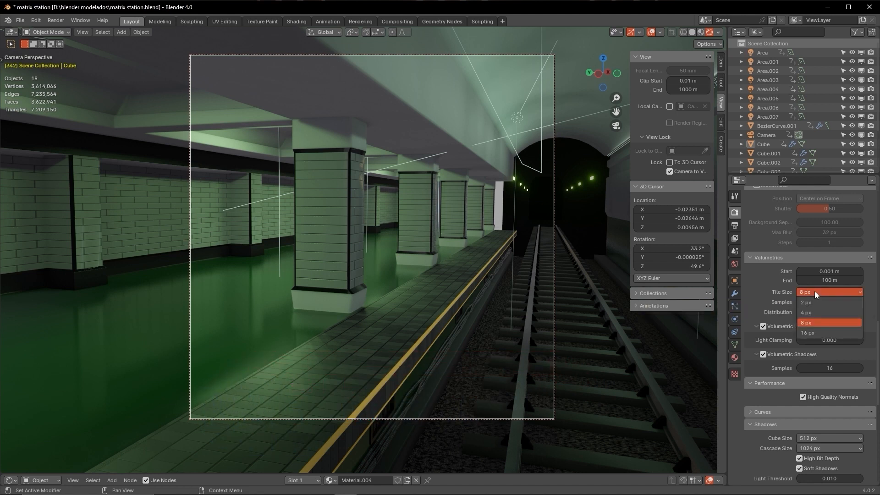
left_click(810, 332)
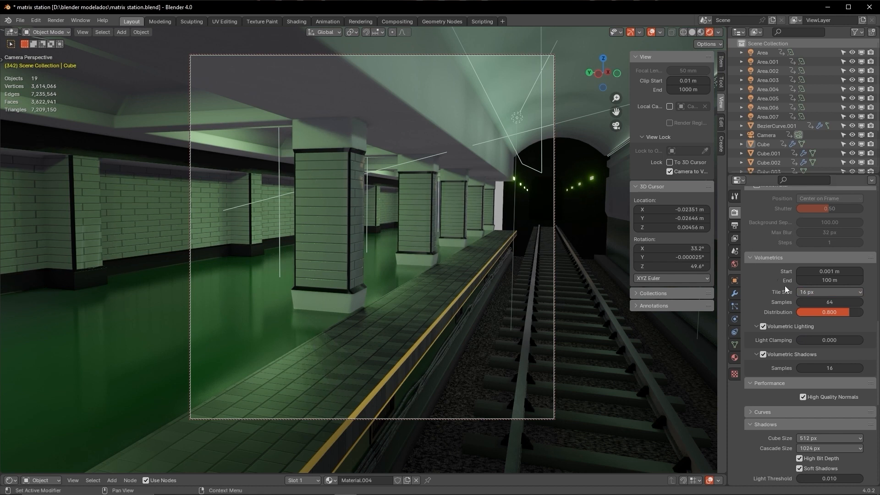
left_click(801, 292)
left_click(807, 303)
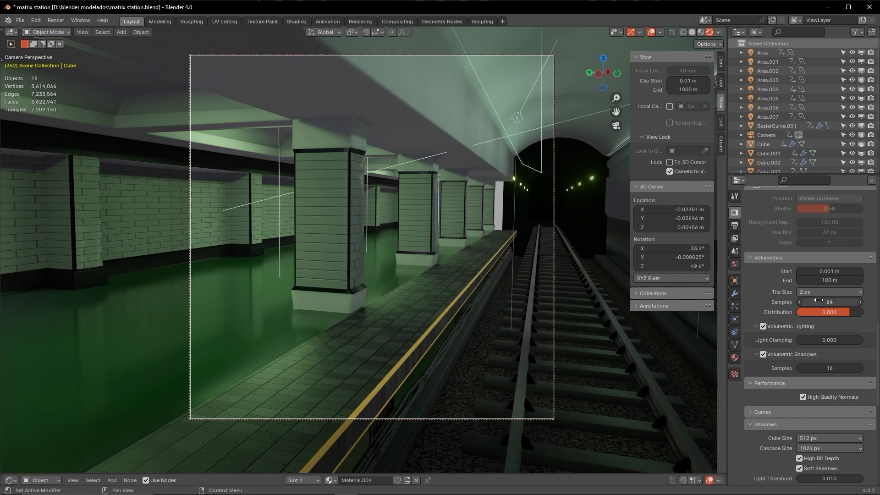
left_click(819, 293)
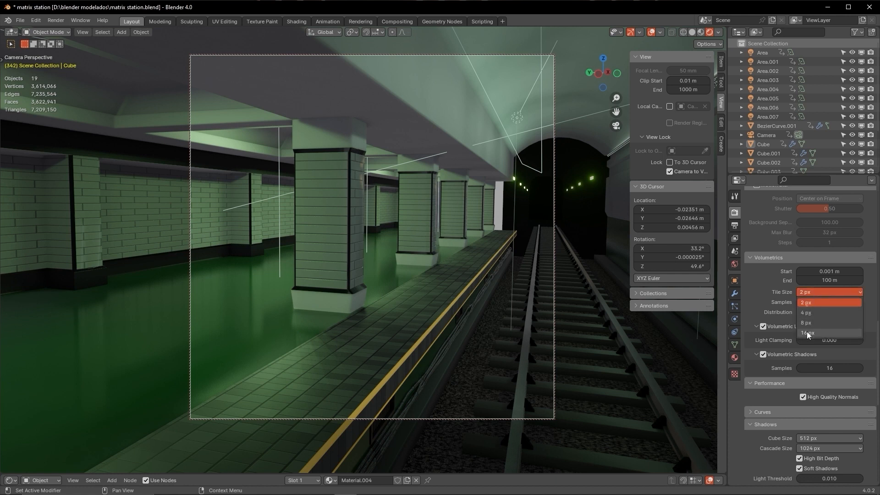
left_click(808, 334)
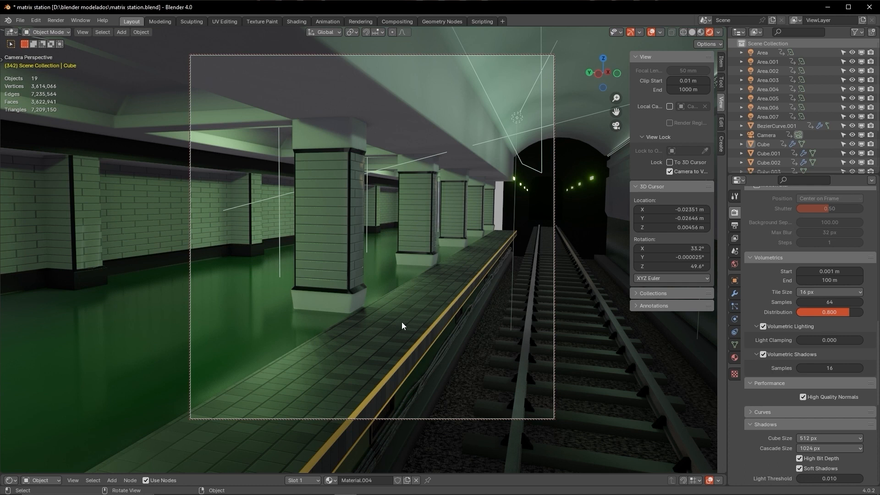
left_click(805, 292)
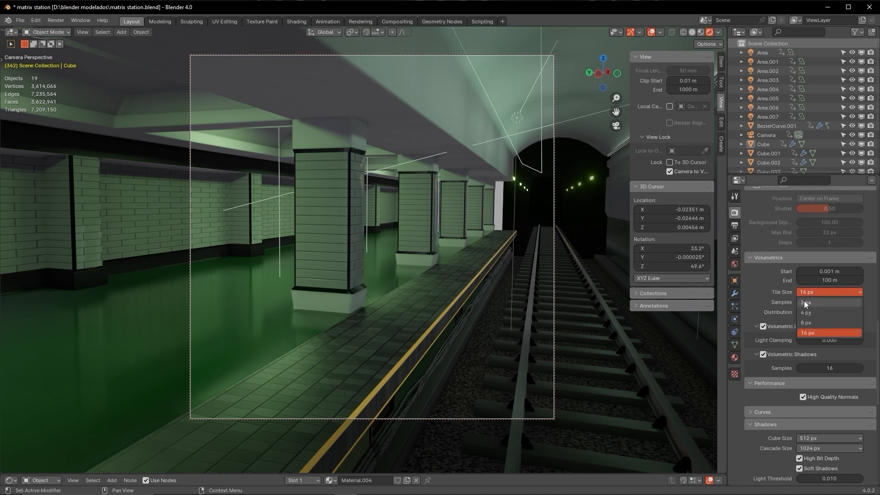
left_click(805, 303)
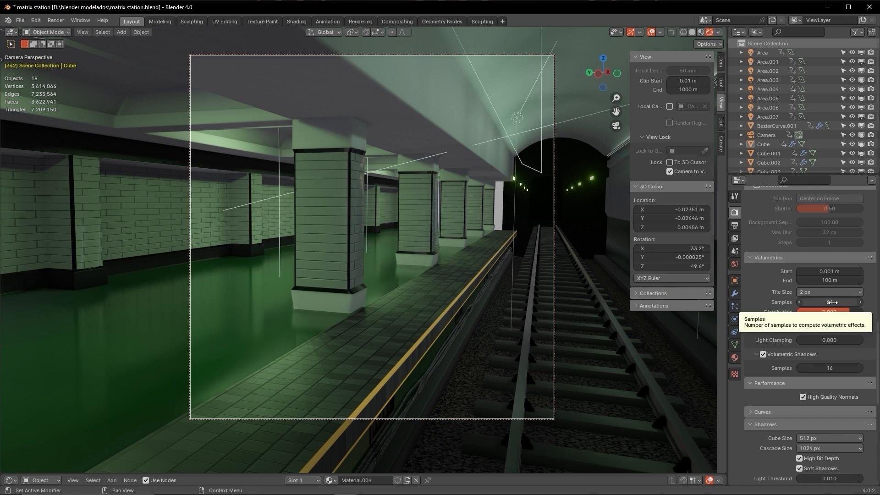
Set the Volumetrics Samples to 256.
left_click(831, 302)
type("64")
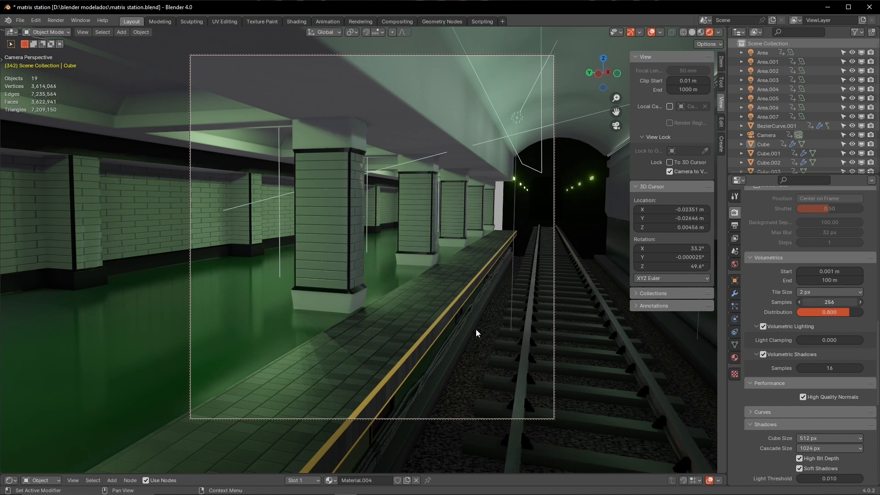
key("Return")
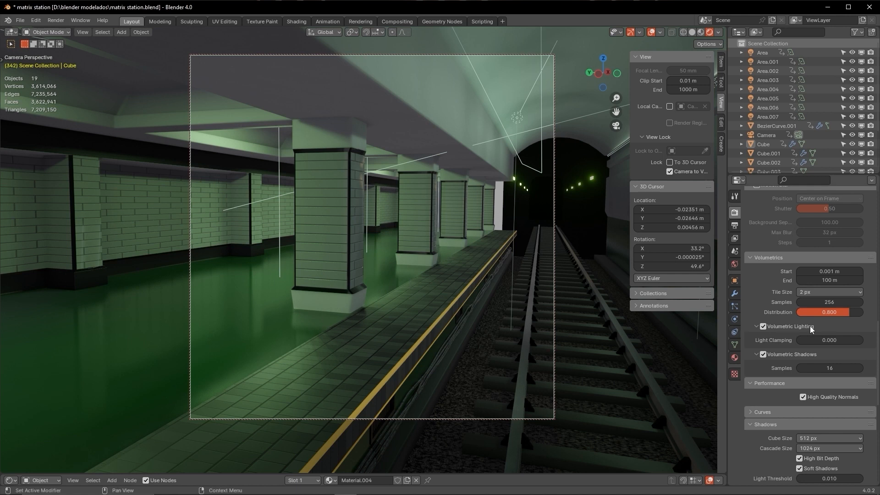
Set the Volumetrics Distribution to 1.000, comparing it against 0.000.
left_click_drag(830, 312, 799, 312)
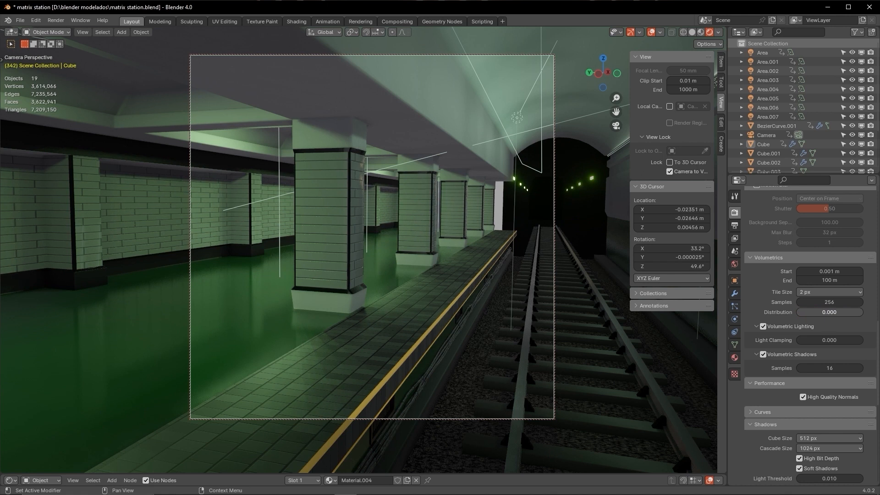
left_click_drag(799, 312, 862, 312)
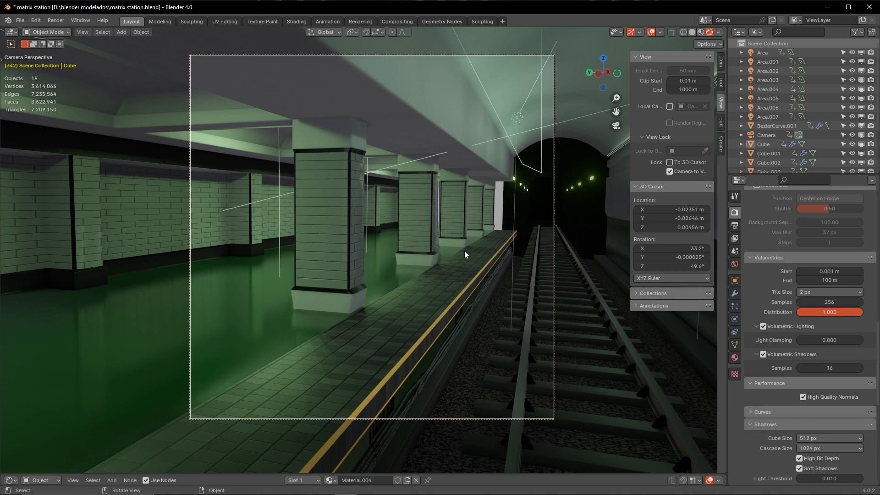
left_click_drag(832, 313, 862, 314)
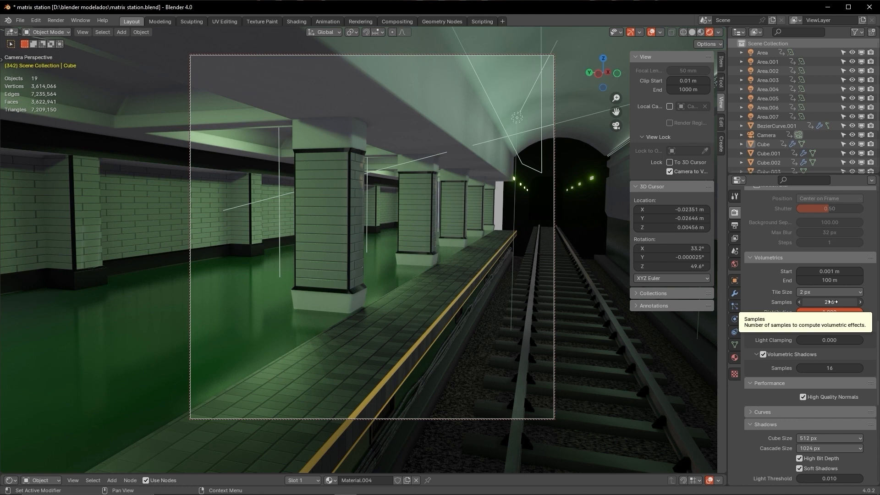
Review the render settings from Sampling through Bloom and Screen Space Reflections down to Volumetrics.
scroll(802, 232, "up", 10)
scroll(800, 232, "up", 11)
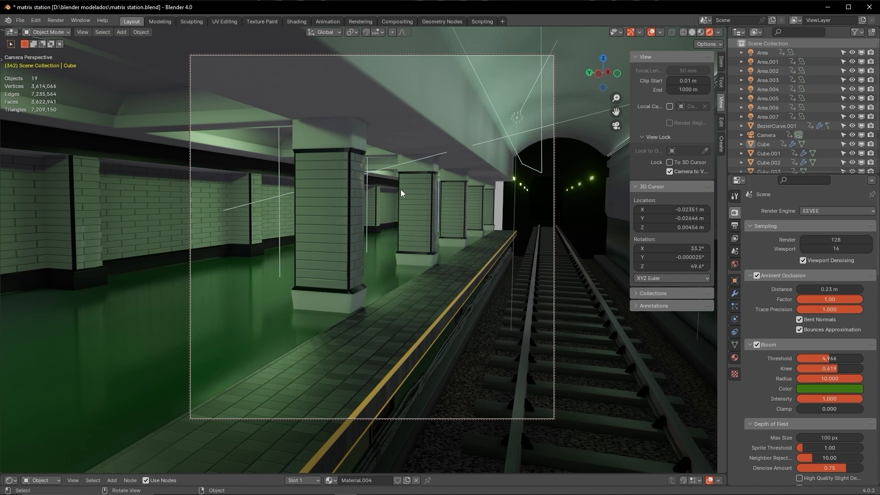
scroll(789, 316, "down", 5)
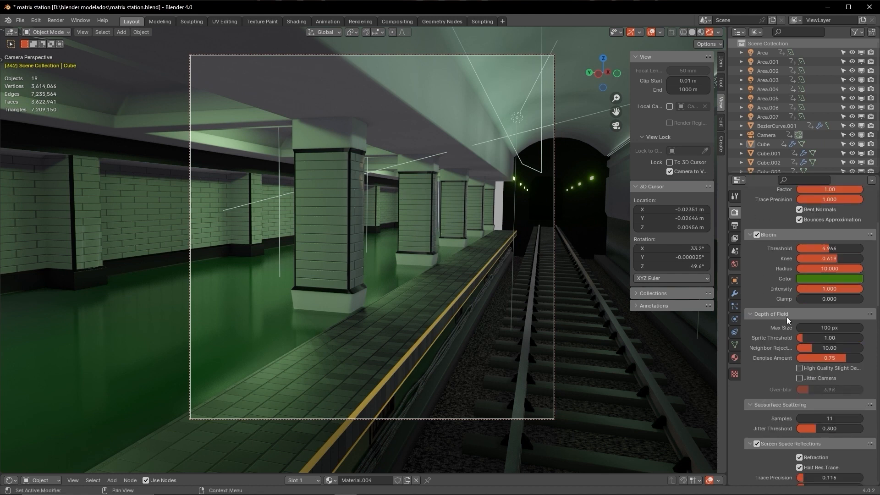
scroll(786, 317, "down", 4)
scroll(781, 317, "down", 3)
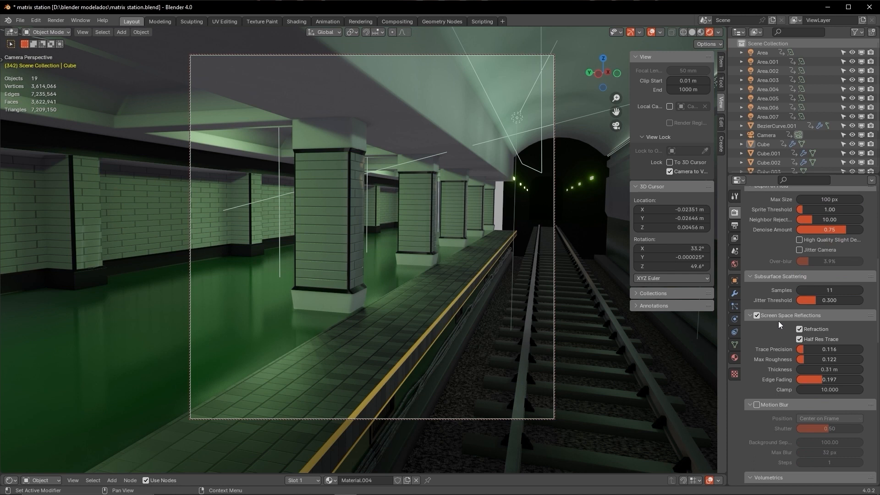
scroll(778, 322, "down", 2)
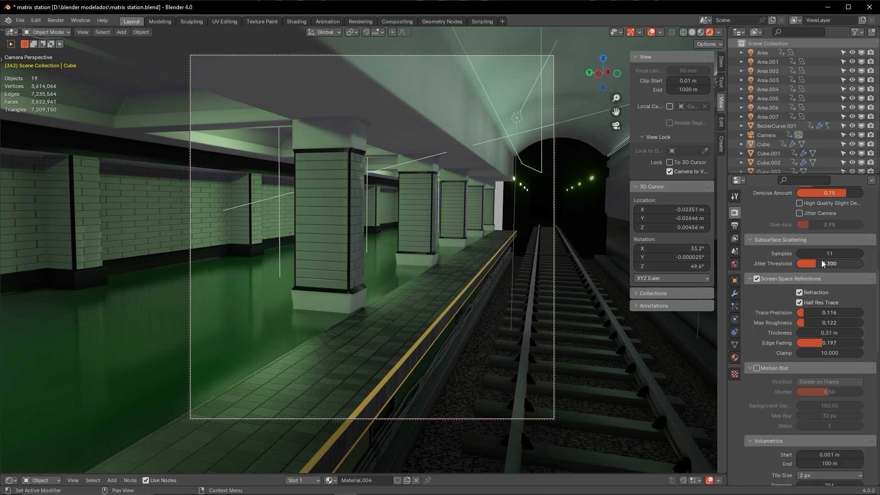
scroll(781, 325, "down", 6)
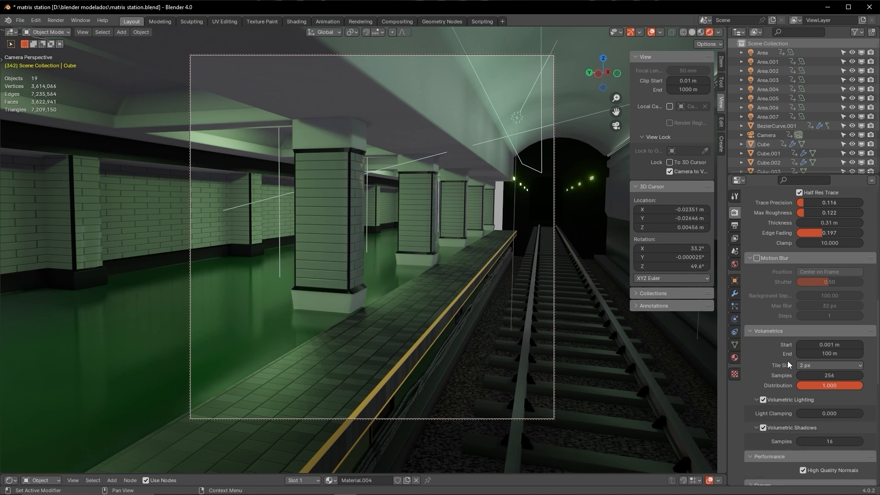
scroll(787, 361, "down", 3)
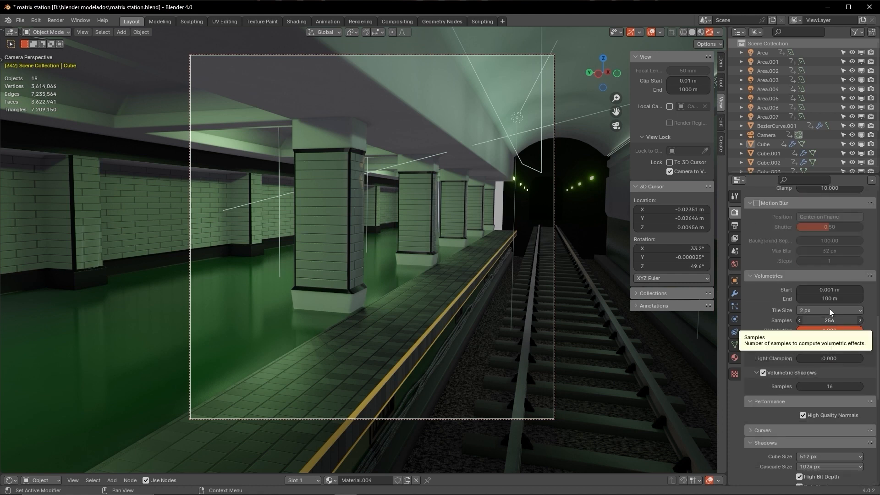
left_click(829, 320)
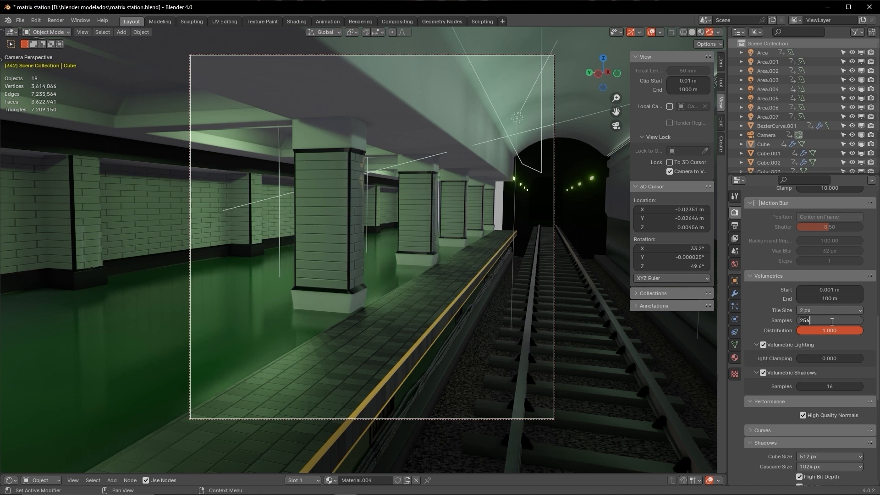
key("Return")
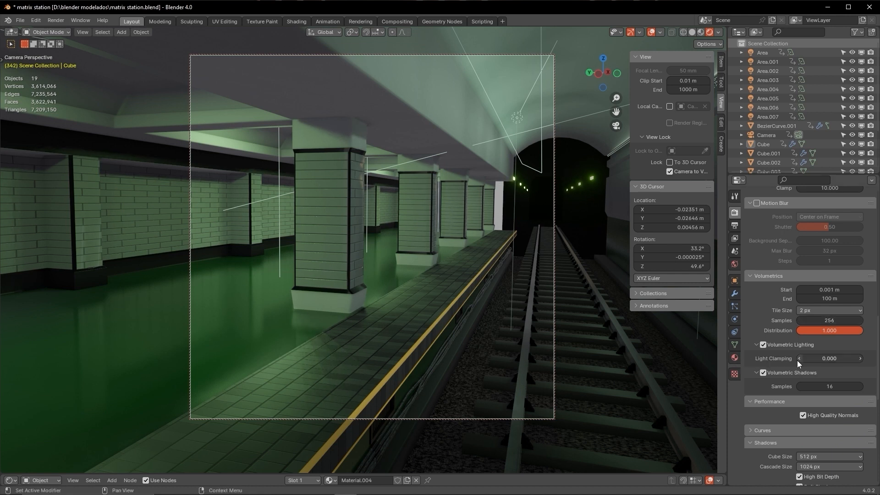
Try a Light Clamping of 7.500 for Volumetric Lighting, undo it, and turn Volumetric Lighting off.
scroll(798, 362, "down", 2)
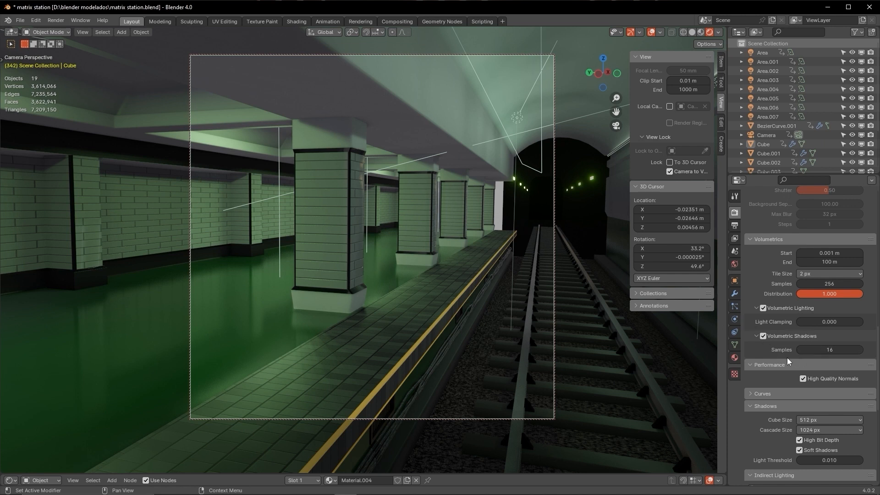
left_click(762, 308)
left_click(763, 308)
left_click_drag(826, 322, 860, 322)
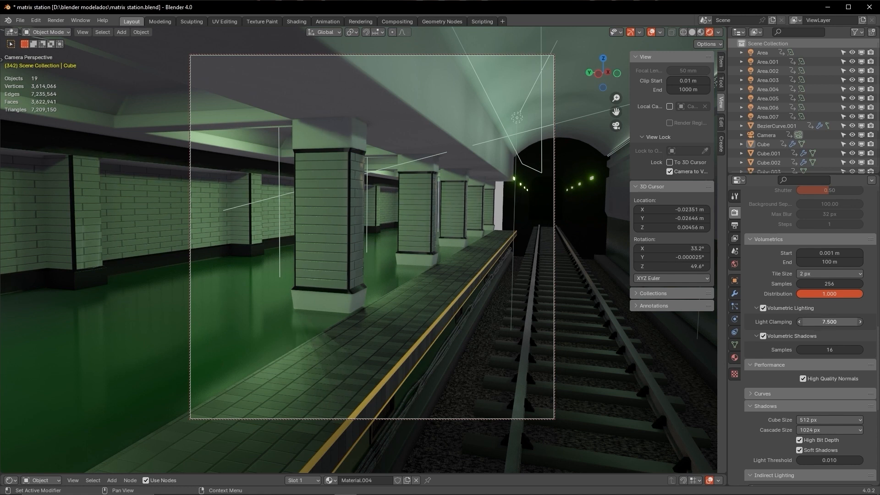
key("ctrl+z")
left_click(763, 308)
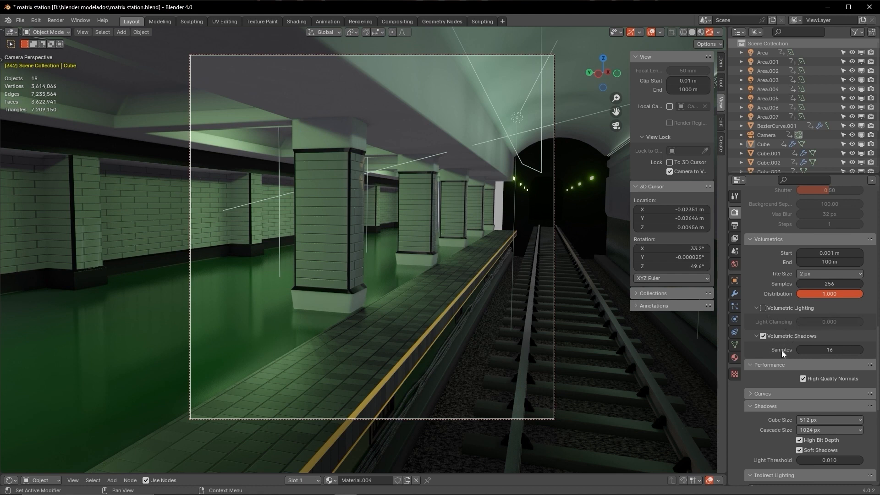
Set the Volumetric Shadows Samples to 128.
scroll(782, 350, "down", 2)
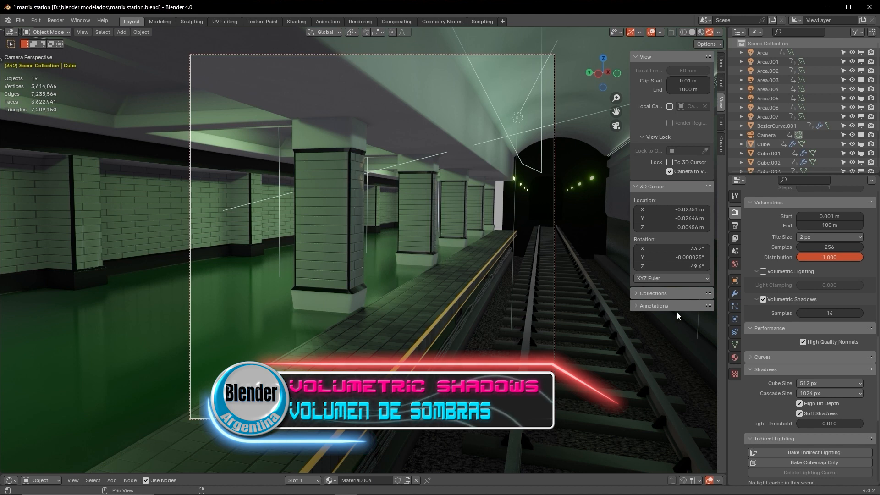
left_click(821, 311)
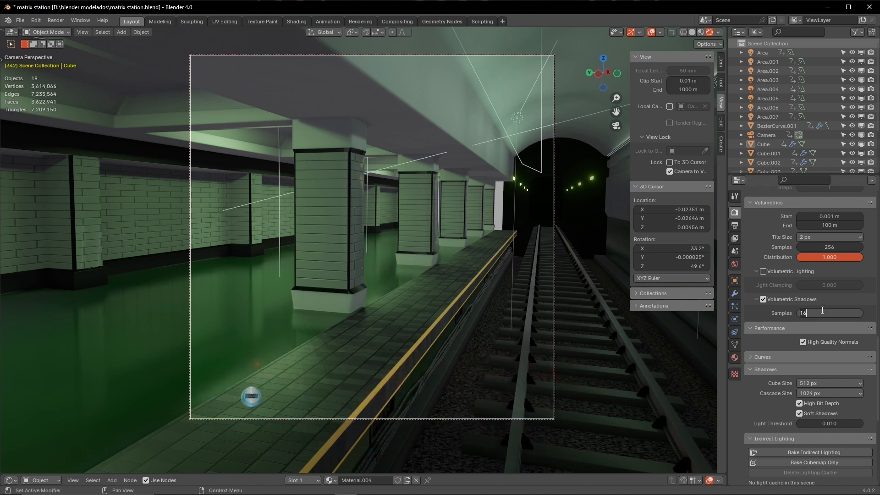
type("128")
key("Return")
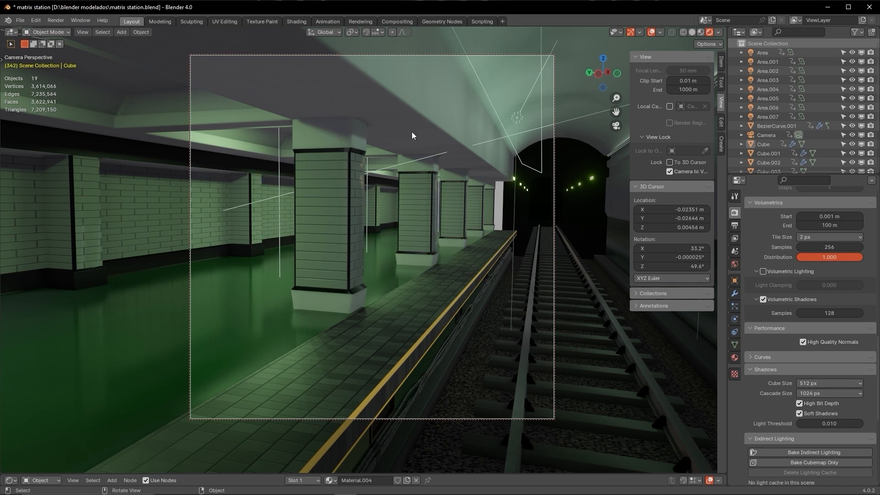
left_click(830, 312)
key("Return")
Compare High Quality Normals off and on in the Performance settings, and inspect the Curves settings.
scroll(767, 342, "down", 2)
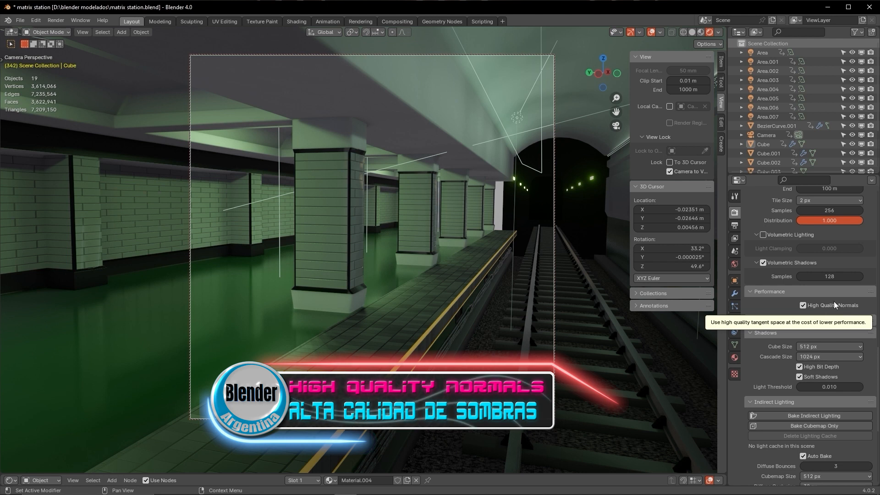
left_click(804, 305)
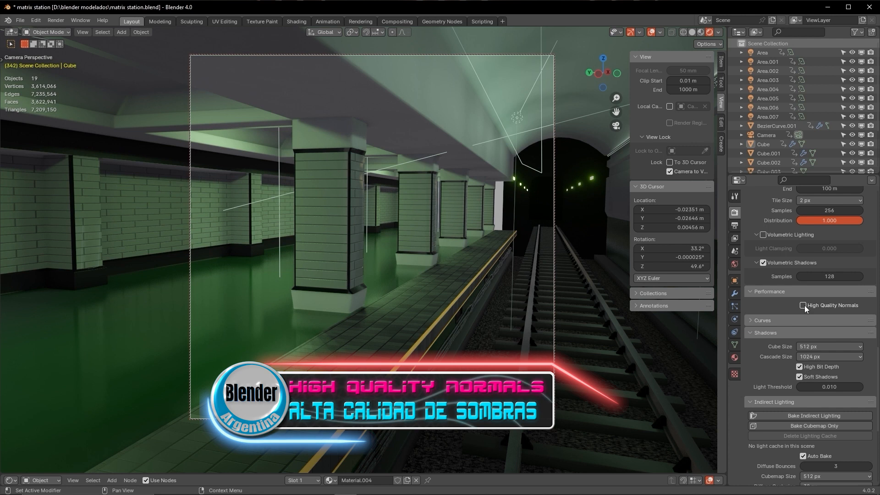
left_click(802, 305)
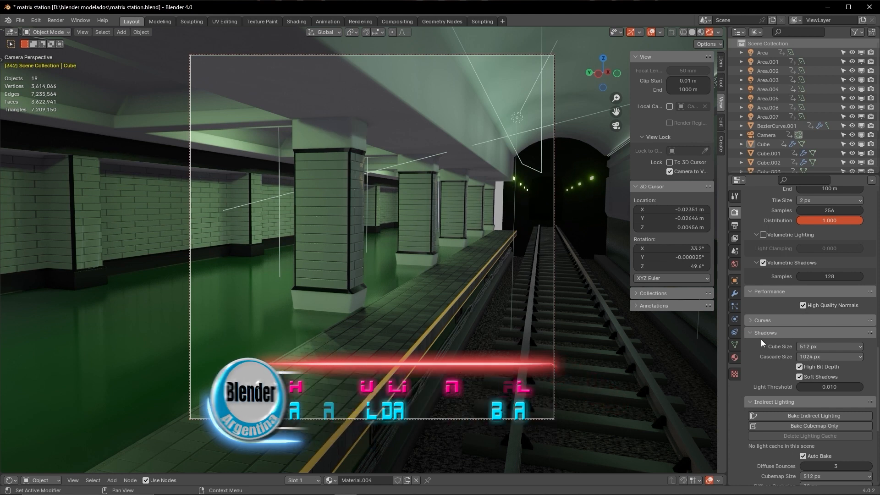
left_click(752, 321)
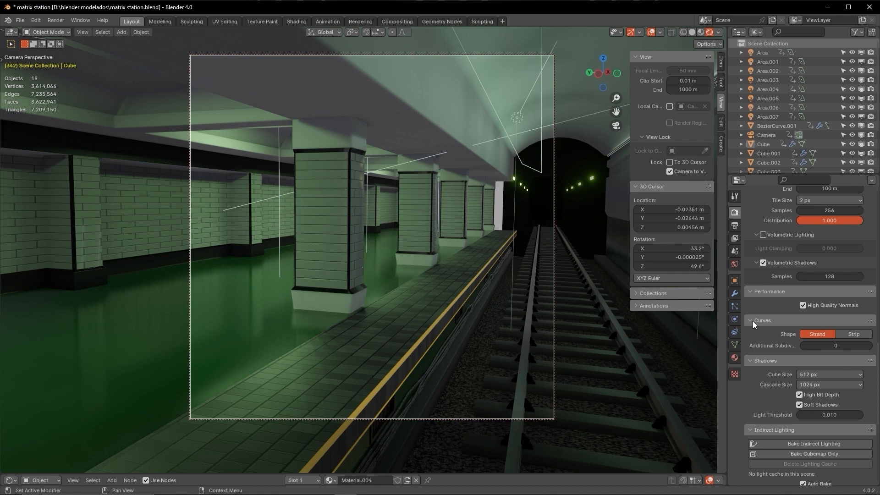
left_click(752, 321)
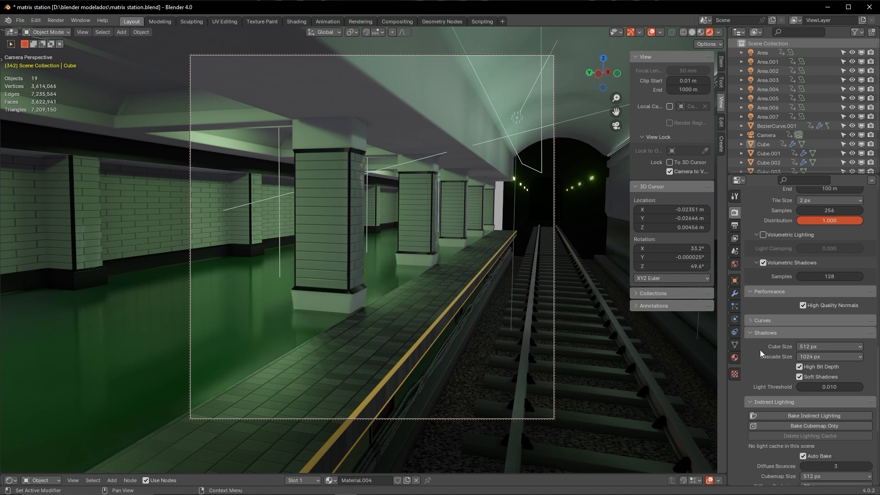
Set the Shadows Cube Size to 64 px and the Cascade Size to 2048 px.
scroll(760, 350, "down", 1)
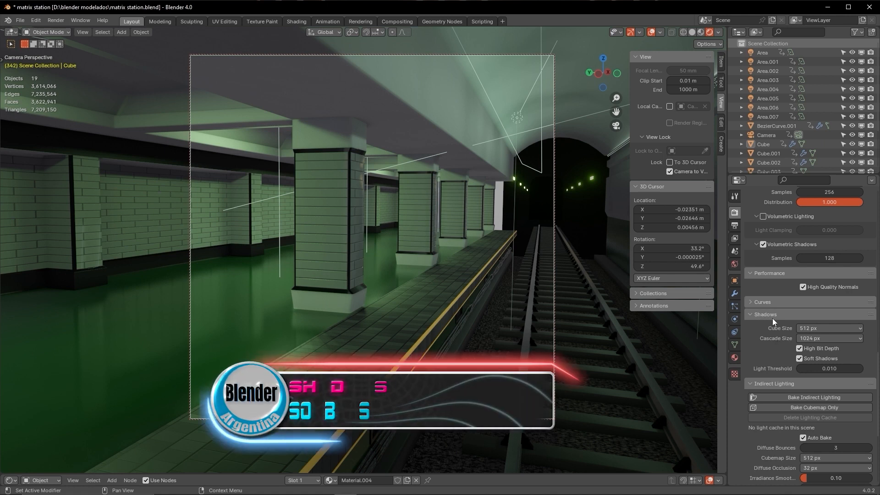
left_click(829, 328)
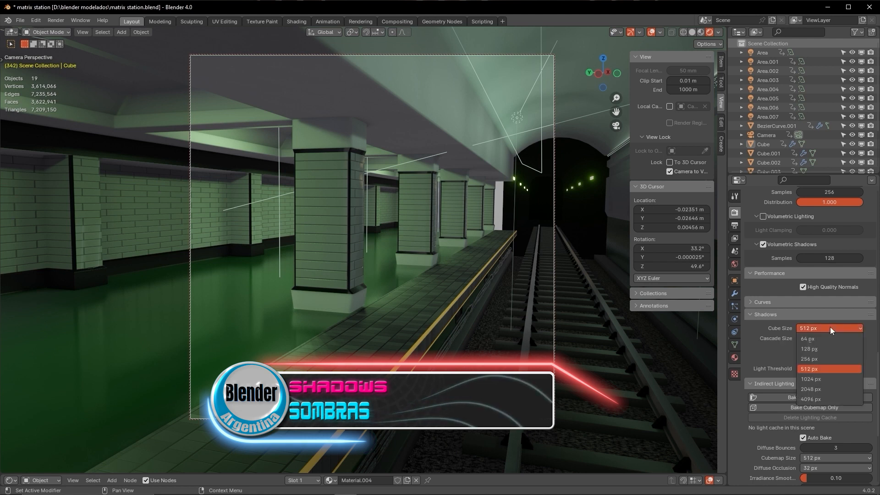
left_click(823, 337)
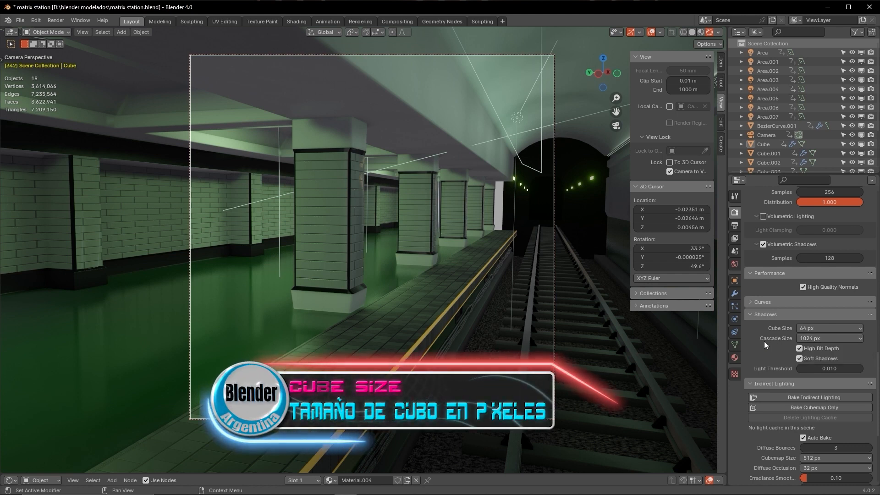
left_click(809, 340)
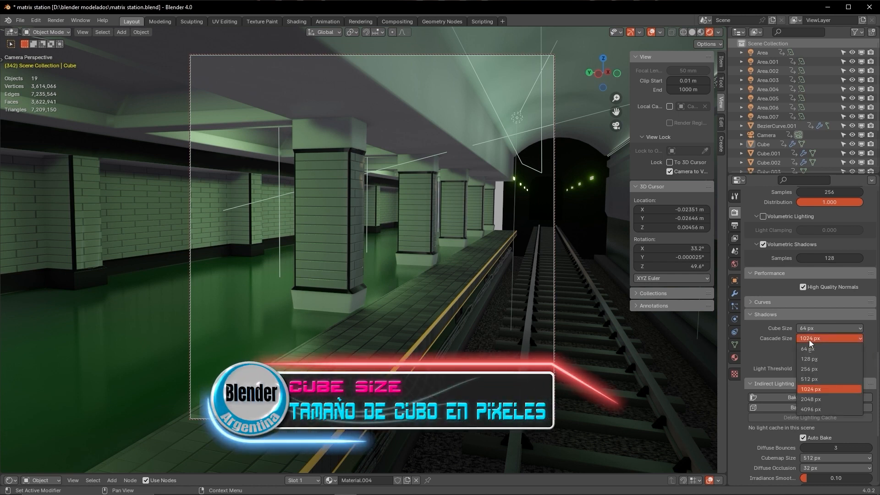
left_click(812, 402)
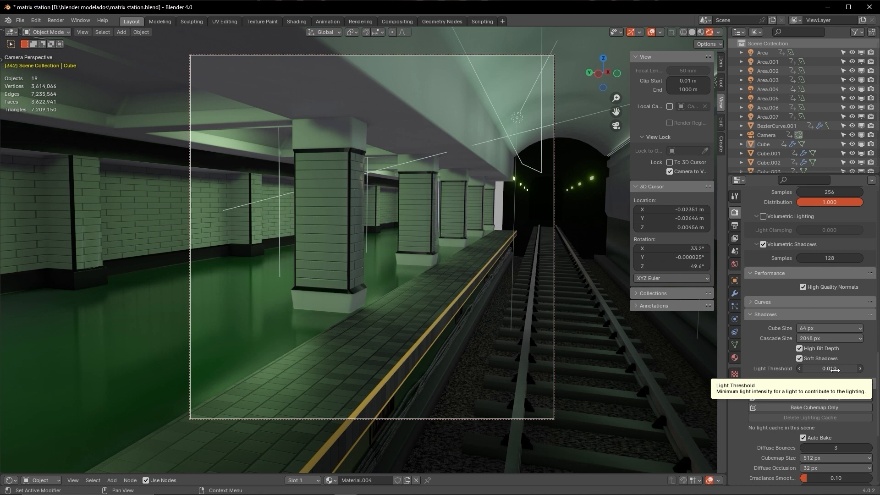
Set the Shadows Light Threshold to 0.013, comparing it against 0.073.
left_click_drag(835, 370, 869, 370)
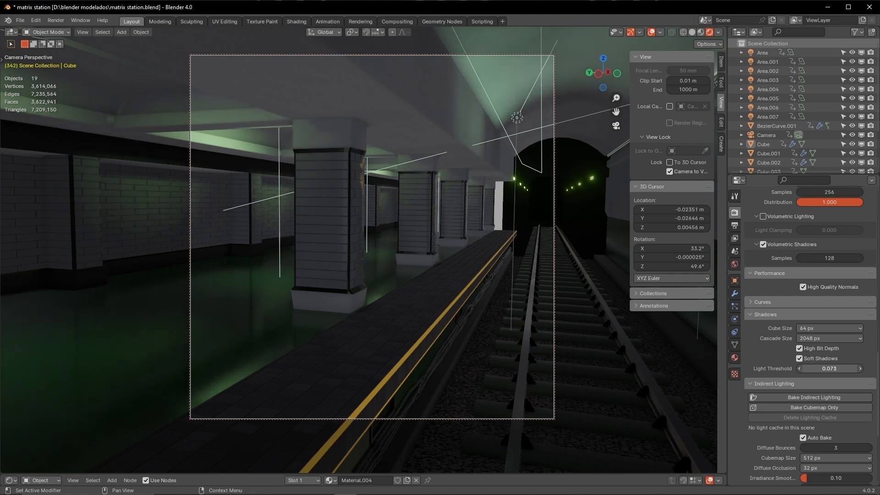
left_click_drag(829, 368, 805, 368)
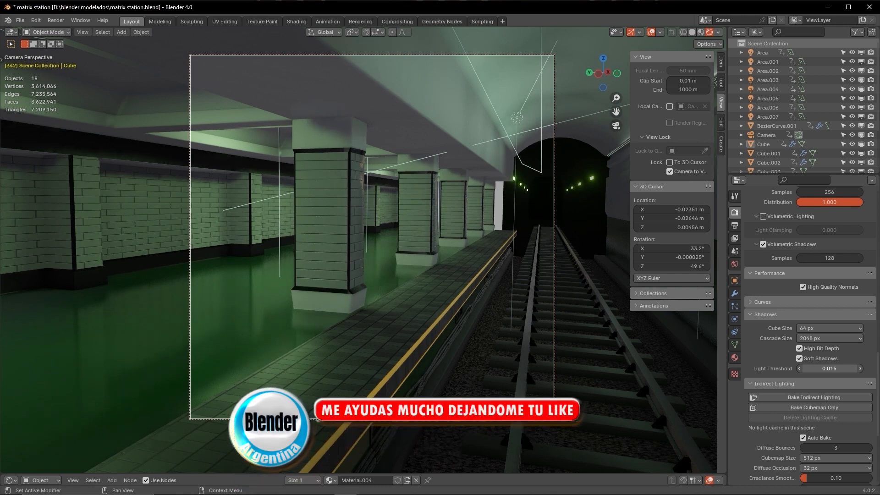
left_click_drag(804, 368, 801, 368)
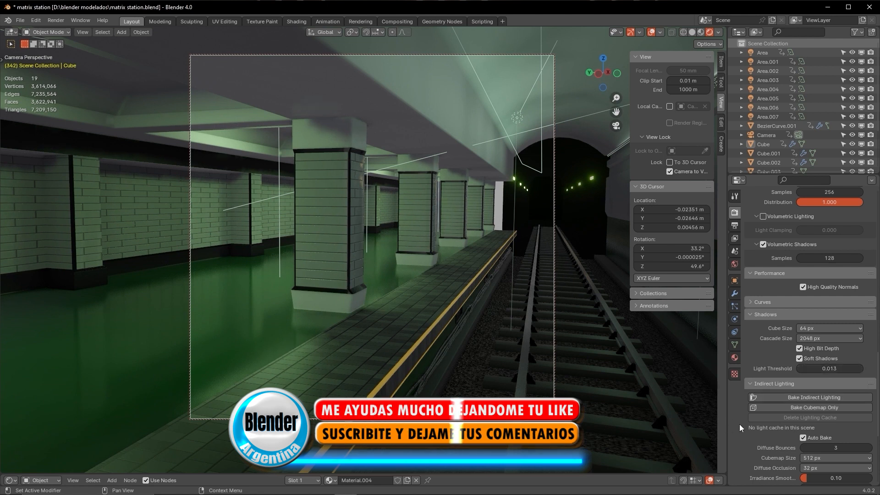
Set the Render samples under Sampling to 256.
left_click(55, 21)
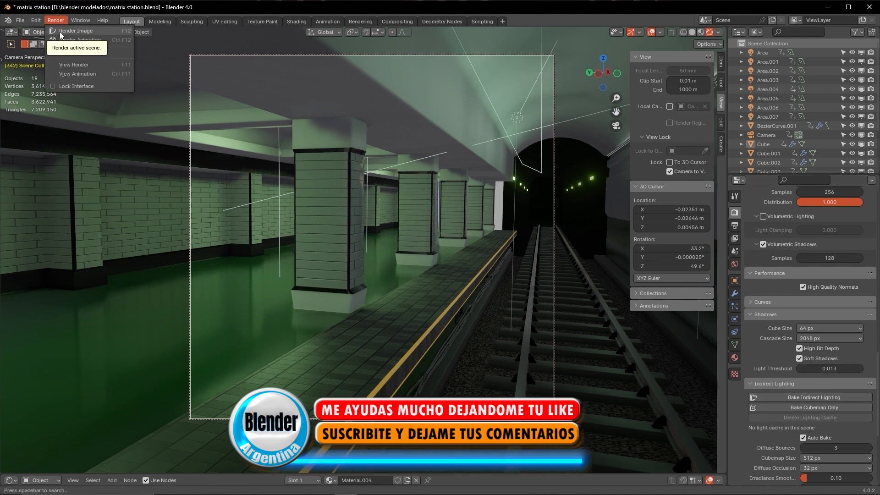
scroll(838, 294, "up", 10)
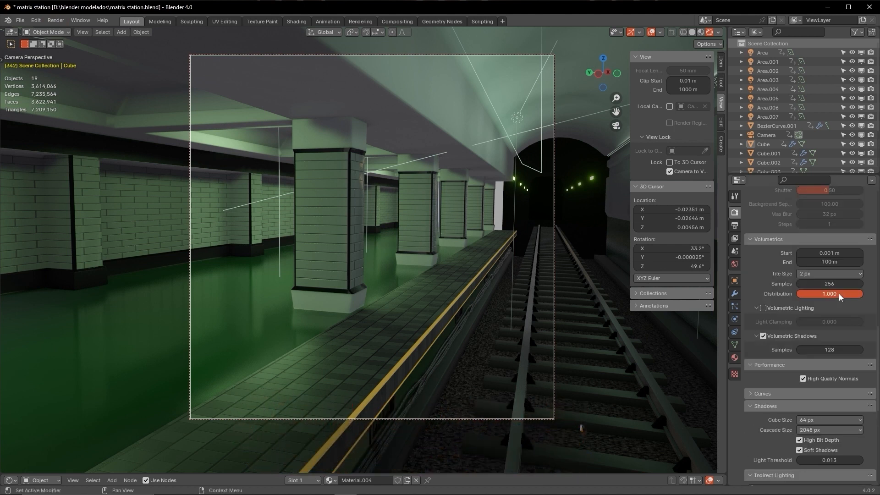
scroll(834, 289, "up", 8)
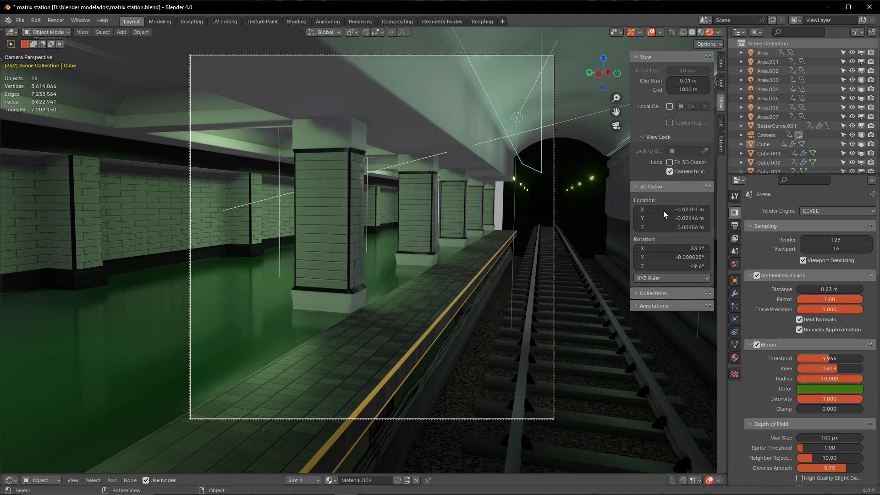
left_click(834, 239)
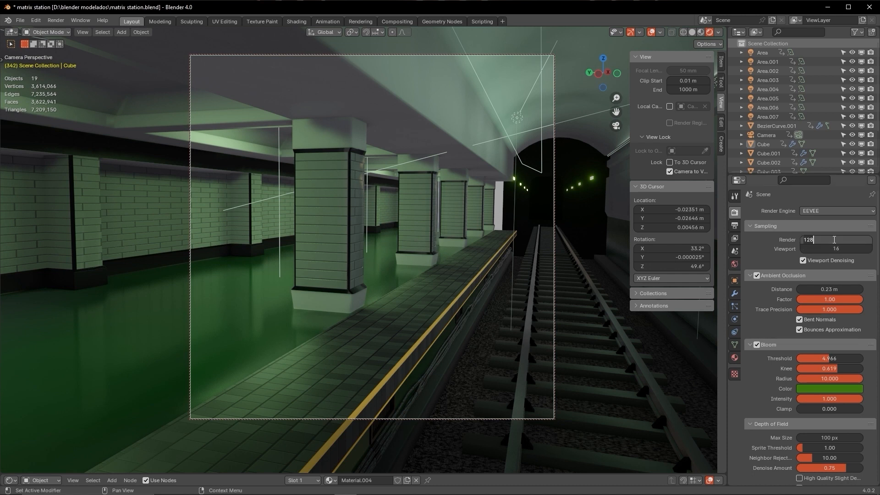
key("BackSpace")
key("BackSpace")
key("BackSpace")
type("256")
key("Return")
Render the current frame as an image, examine the result in a maximized render window, and return to the scene.
left_click(61, 20)
left_click(69, 30)
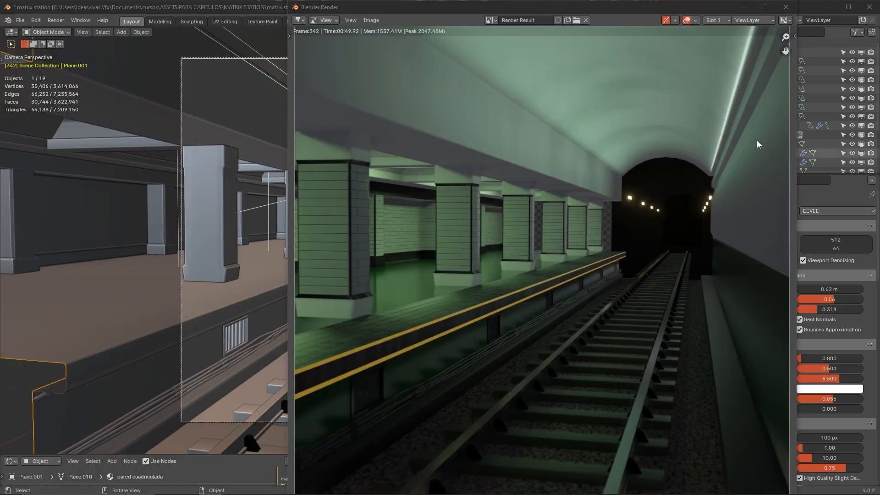
left_click(765, 7)
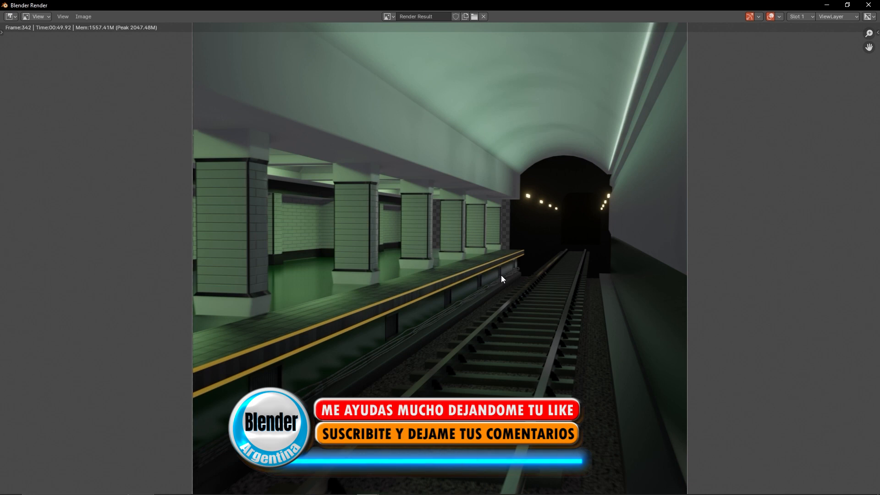
key("Escape")
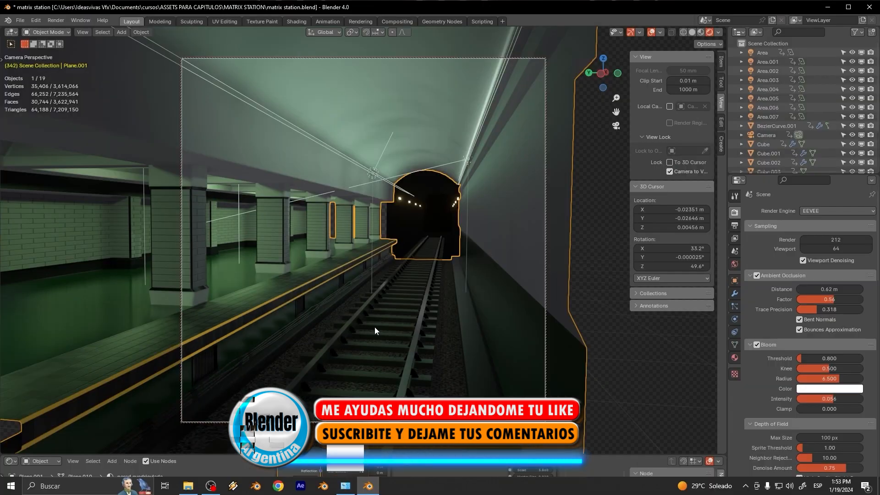
Select the camera and reorient its view along the tracks towards the tunnel, with the platform and columns alongside.
scroll(366, 277, "up", 2)
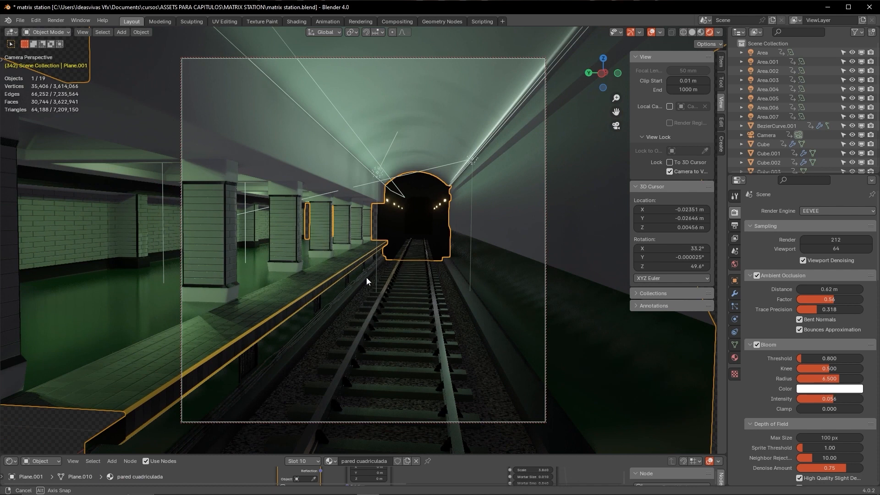
left_click(408, 221)
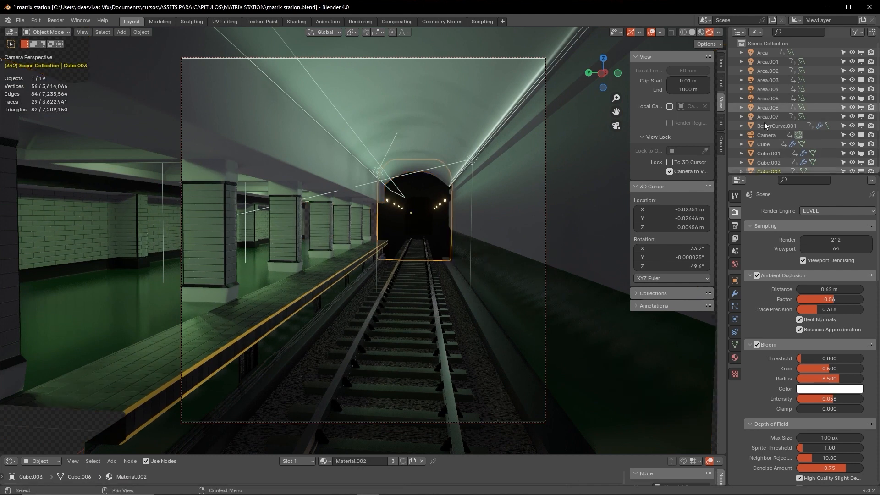
left_click(759, 134)
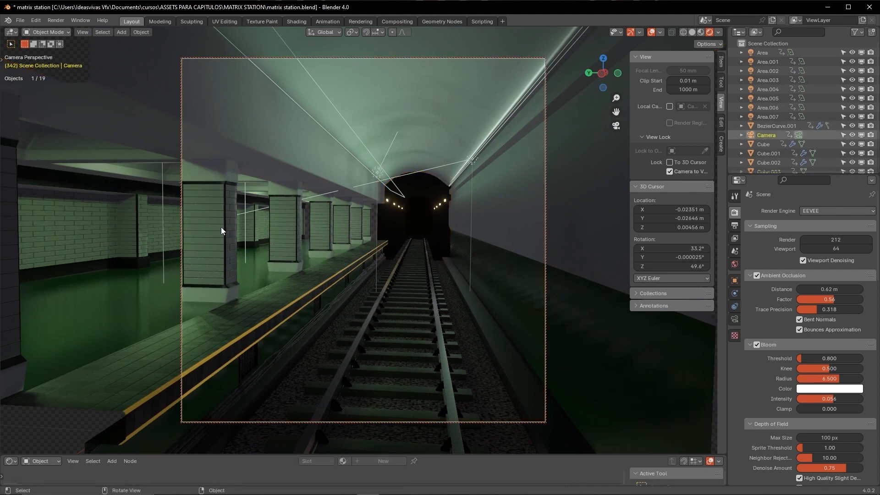
middle_click_drag(255, 254, 256, 254)
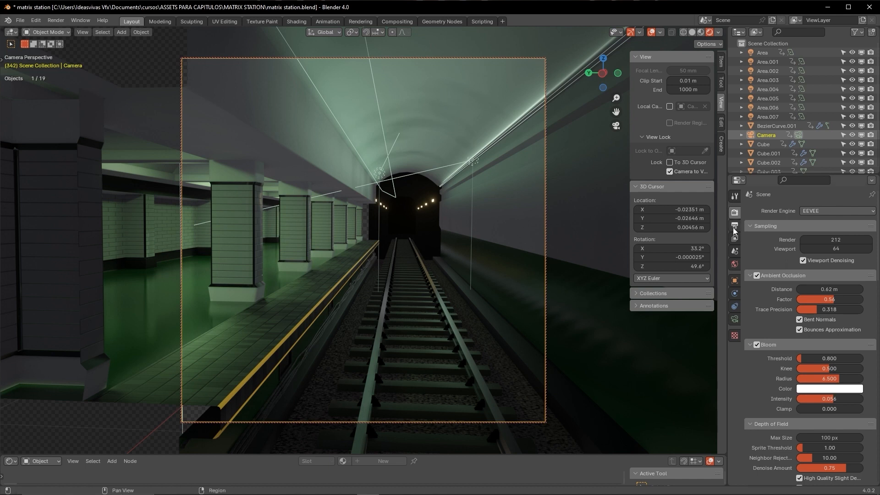
left_click(741, 181)
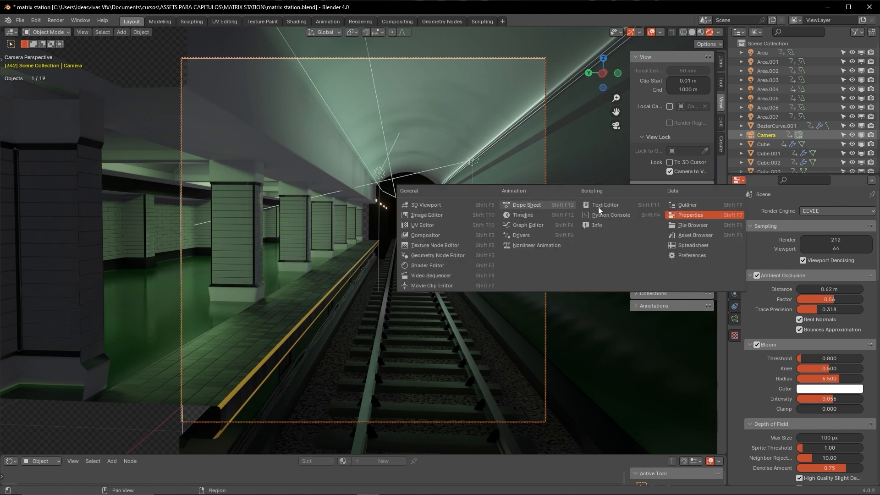
left_click(752, 184)
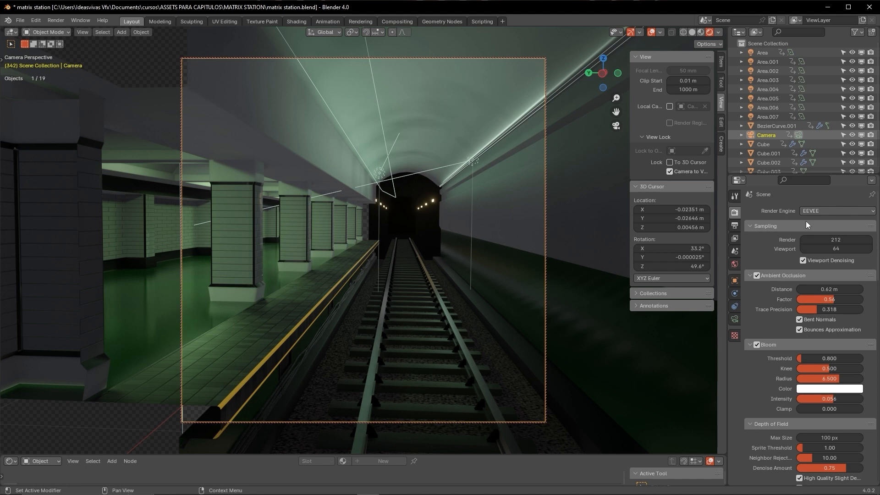
middle_click_drag(411, 262, 406, 262)
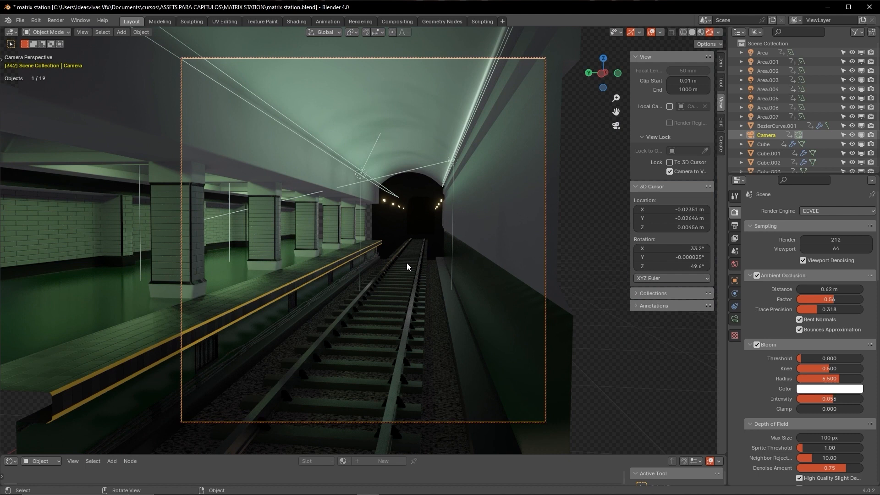